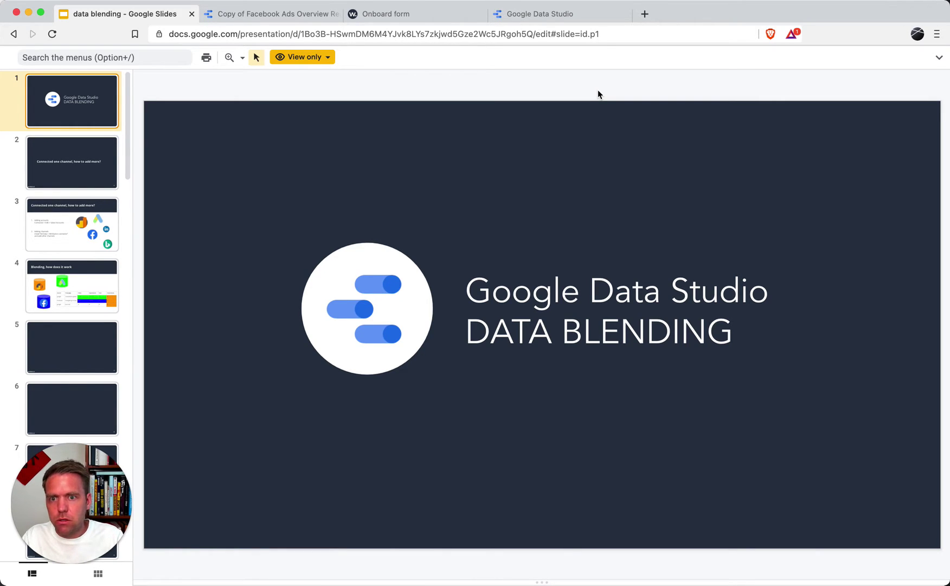
- Step through to slide 3 on adding accounts and channels, then return to the Facebook Ads report copy
left_click(72, 162)
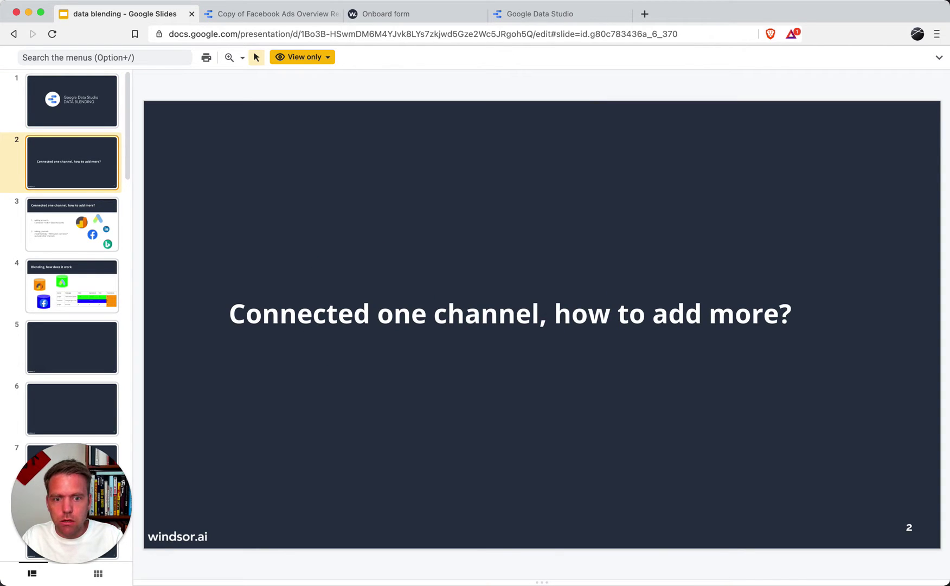
left_click(72, 224)
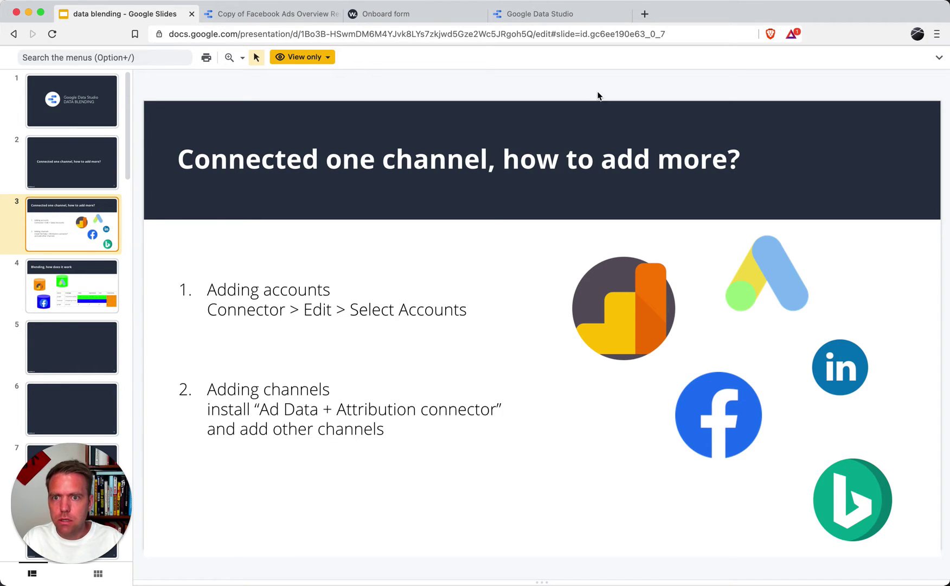
left_click(259, 17)
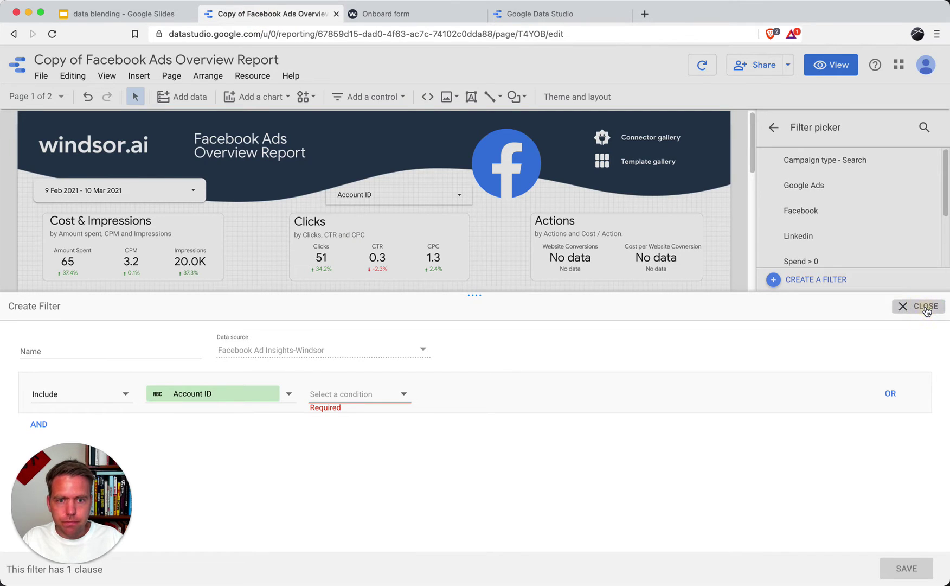
- Discard the draft filter and reach the Windsor.ai account page through the Facebook source's Edit Connection
left_click(926, 307)
left_click(675, 354)
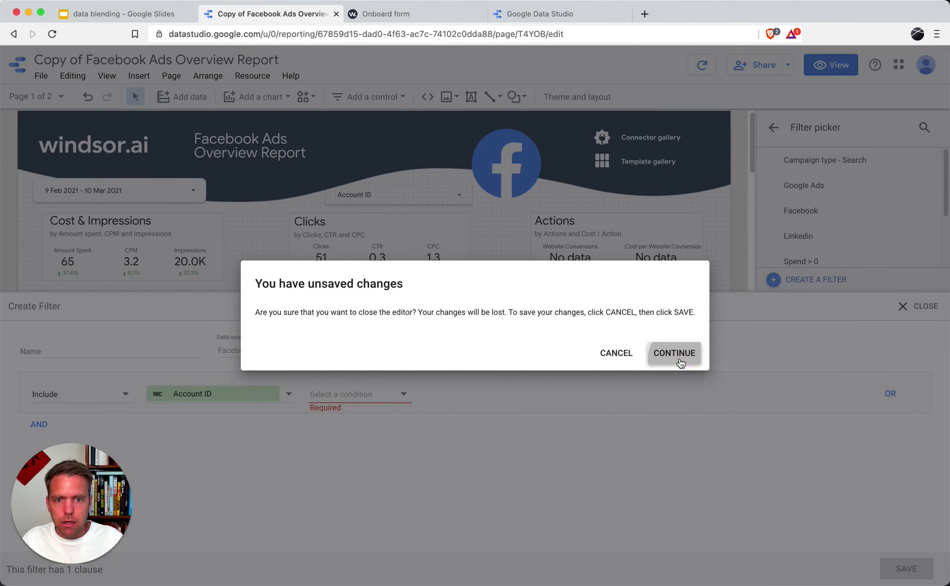
left_click(341, 336)
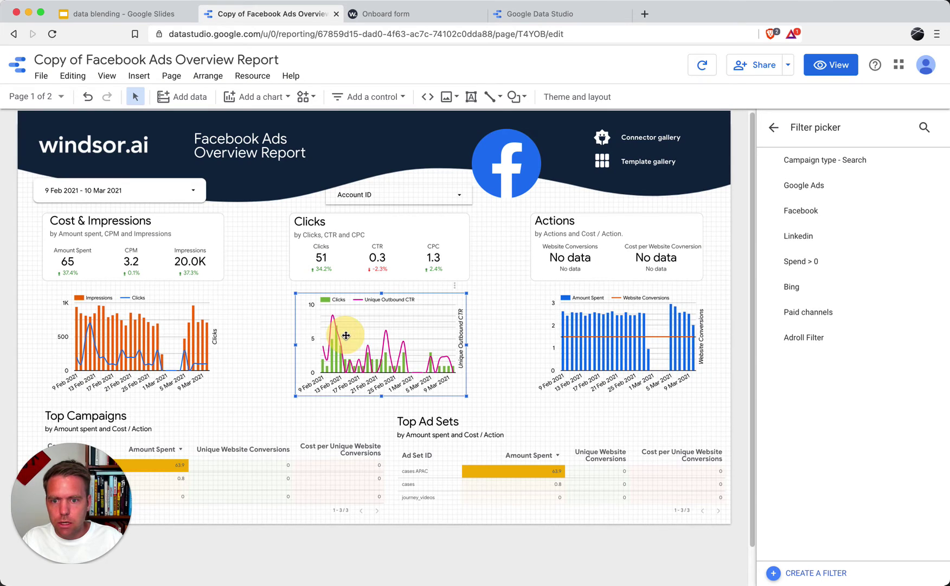
left_click(129, 341)
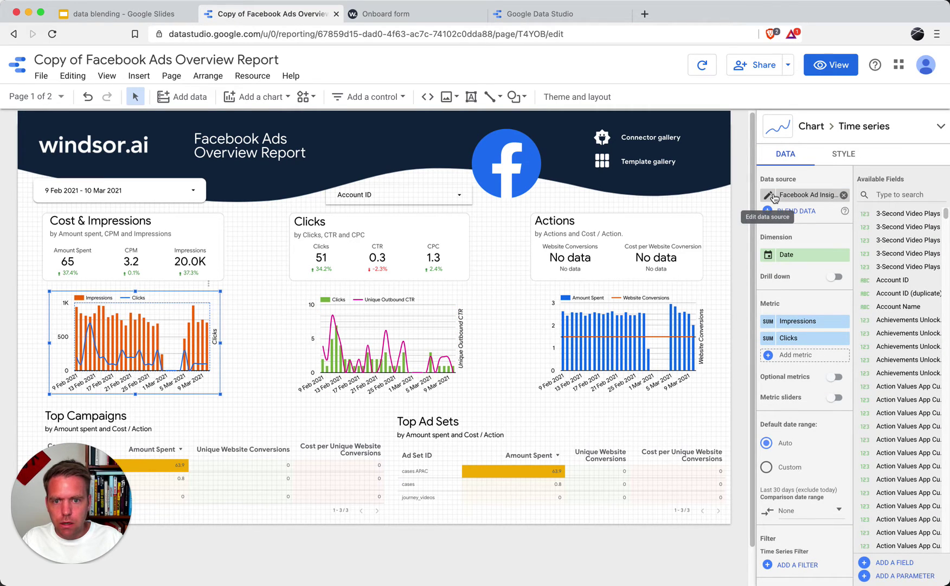
left_click(772, 195)
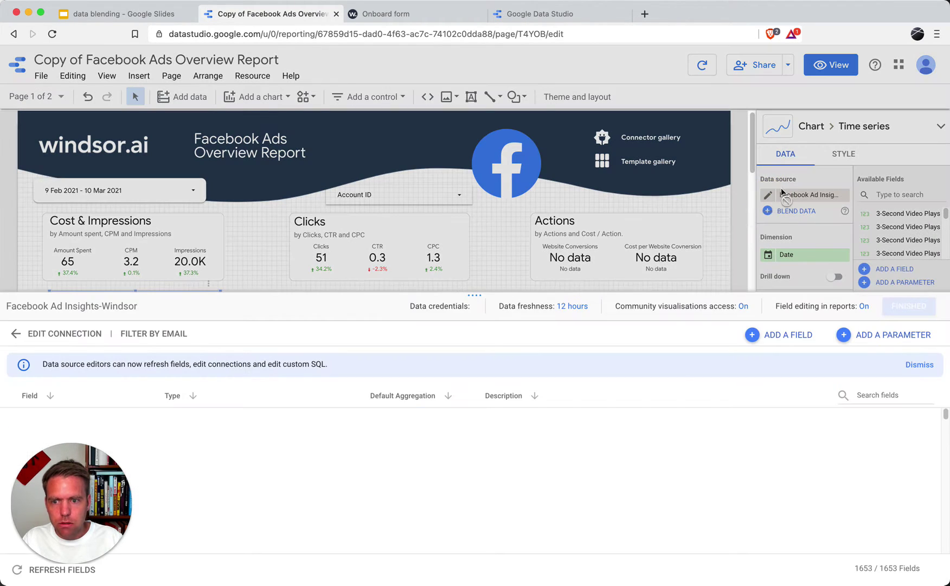
left_click(48, 334)
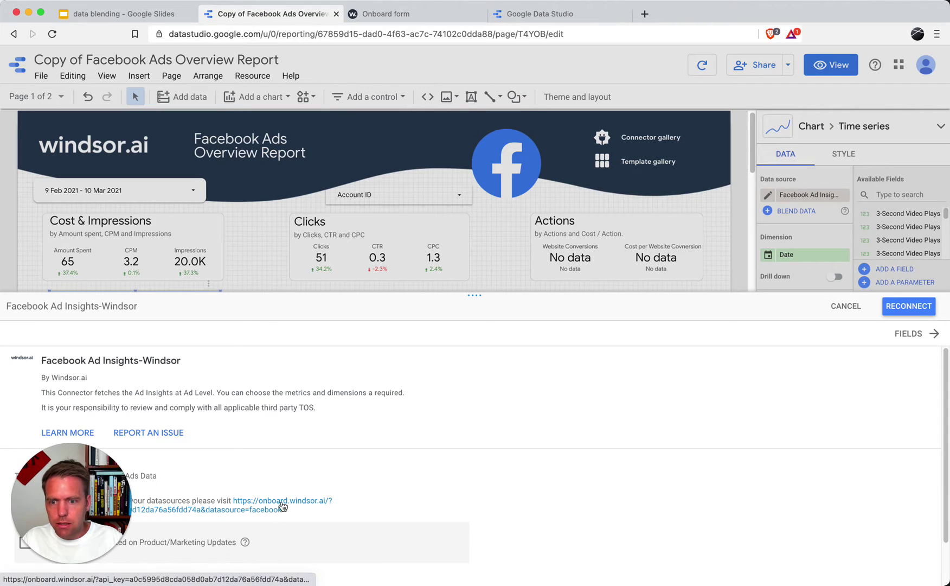
left_click_drag(70, 502, 817, 483)
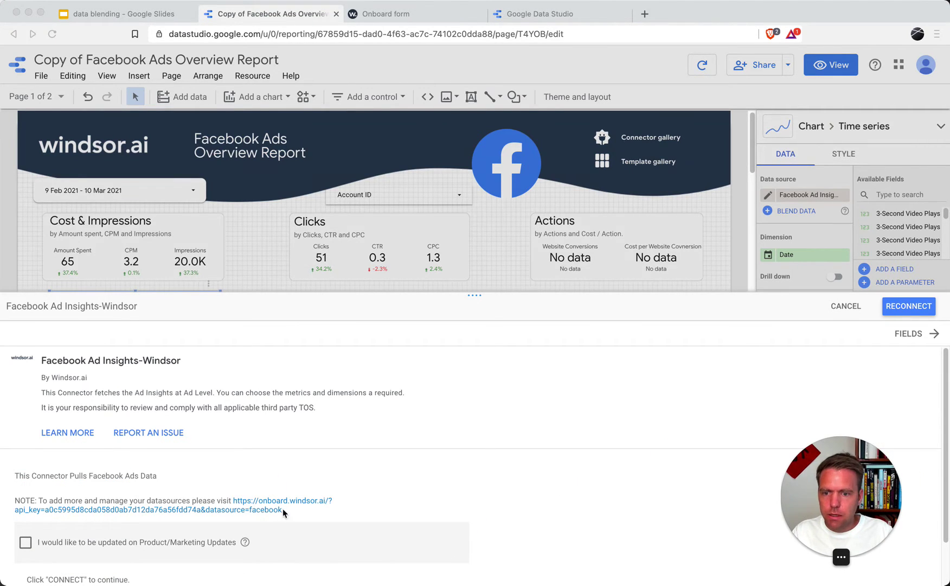
left_click(296, 500)
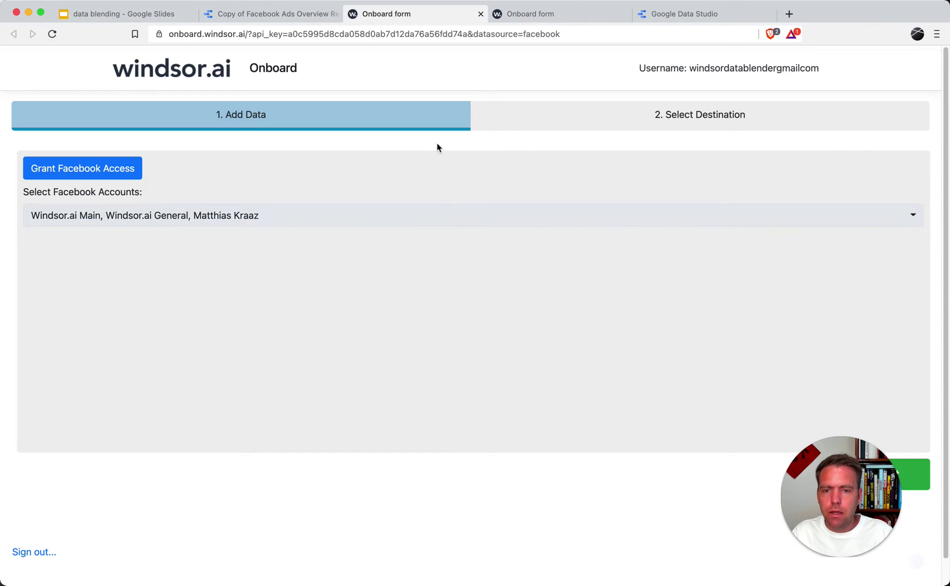
- Keep the Facebook account selection unchanged, leaving Pied Piper LLC unselected
left_click(287, 215)
left_click(234, 332)
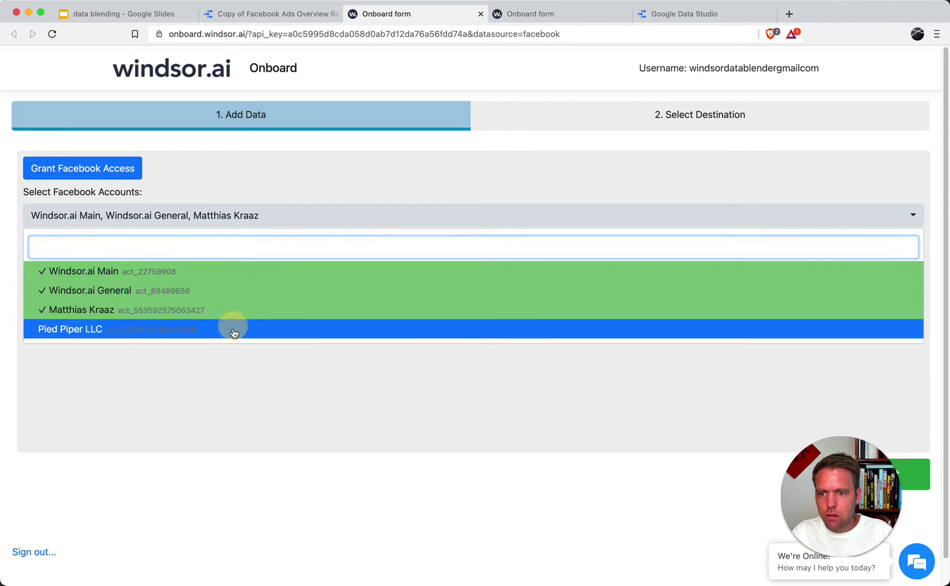
left_click(183, 329)
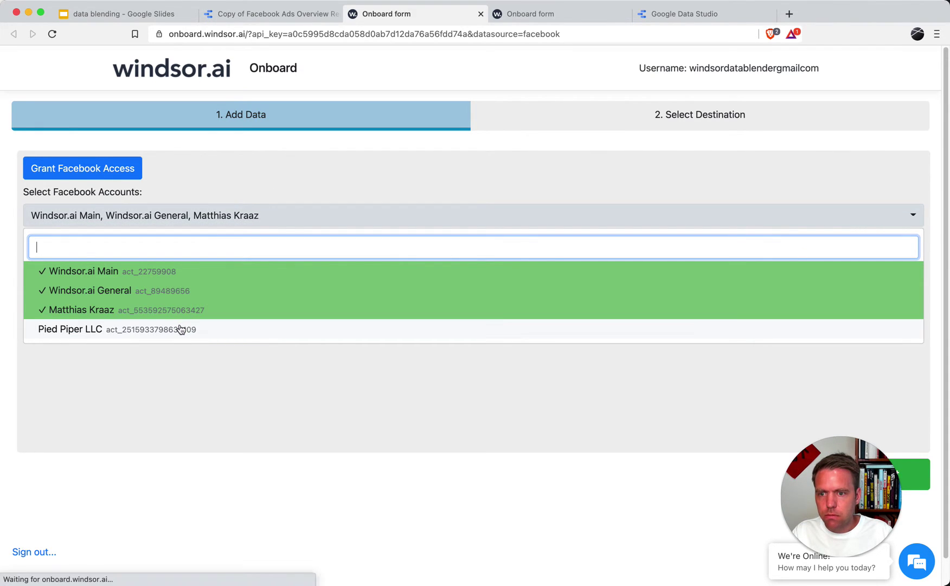
left_click(191, 356)
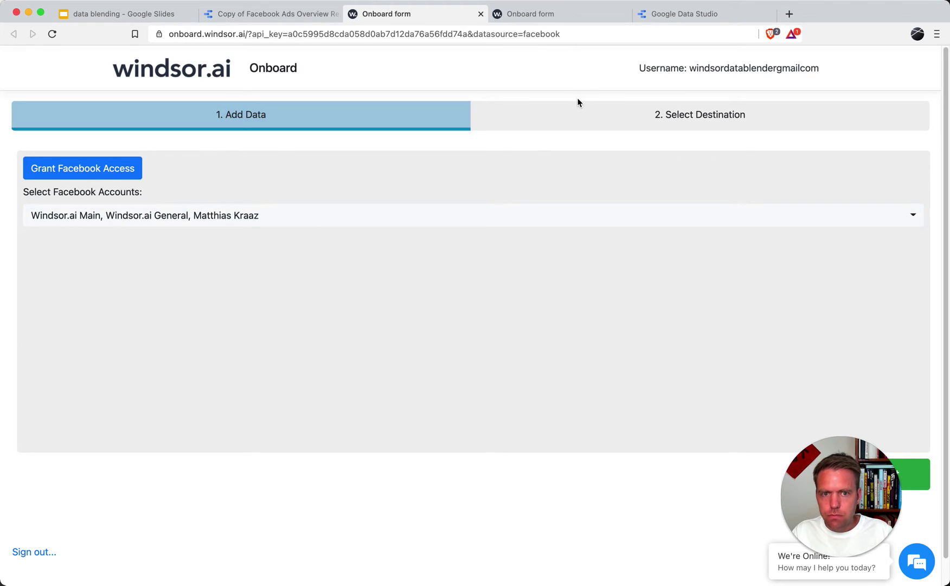
- Finish the Windsor.ai setup with Google Data Studio as destination and return to the report
left_click(579, 119)
left_click(579, 121)
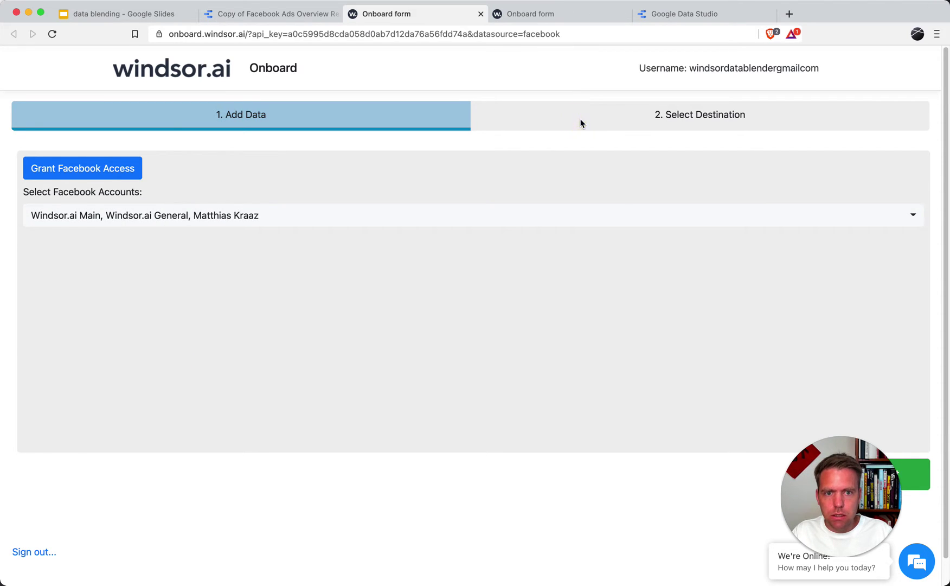
left_click(497, 538)
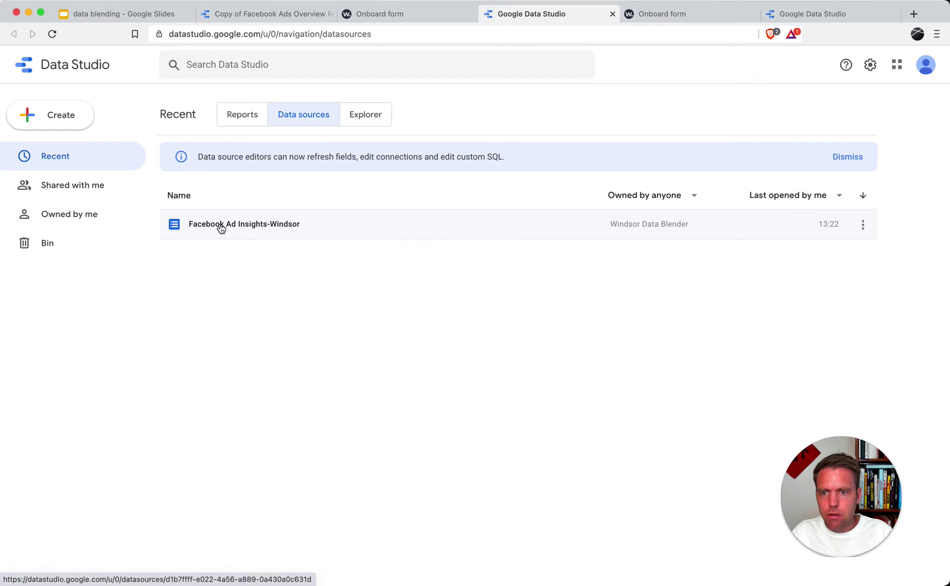
left_click(282, 15)
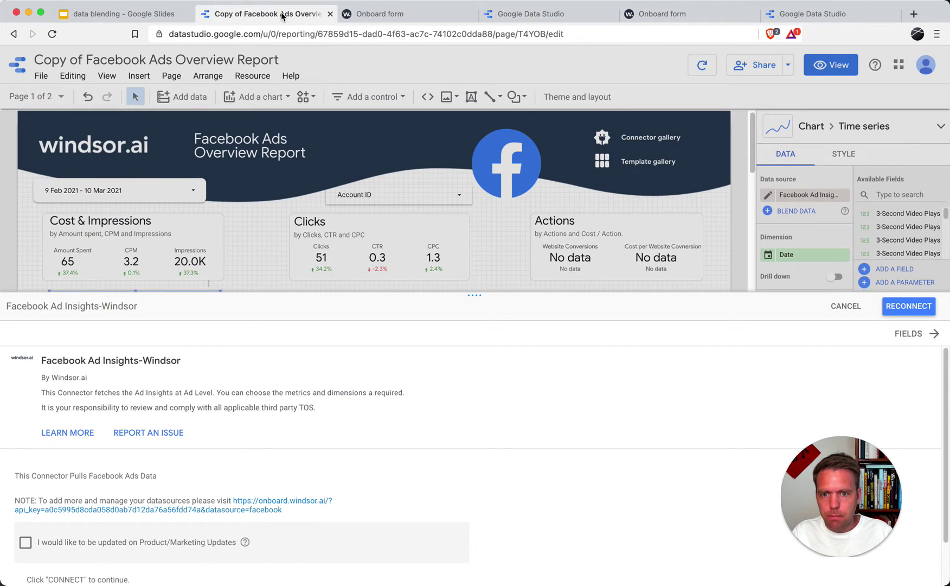
- Reconnect the Facebook Ad Insights-Windsor source, close its editor, and select the Account ID control
left_click(921, 308)
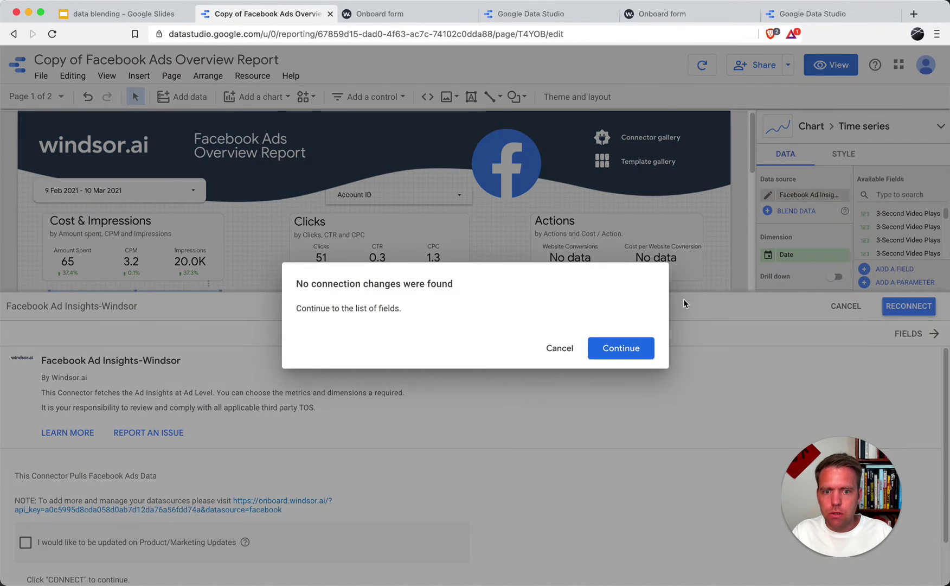
left_click(638, 342)
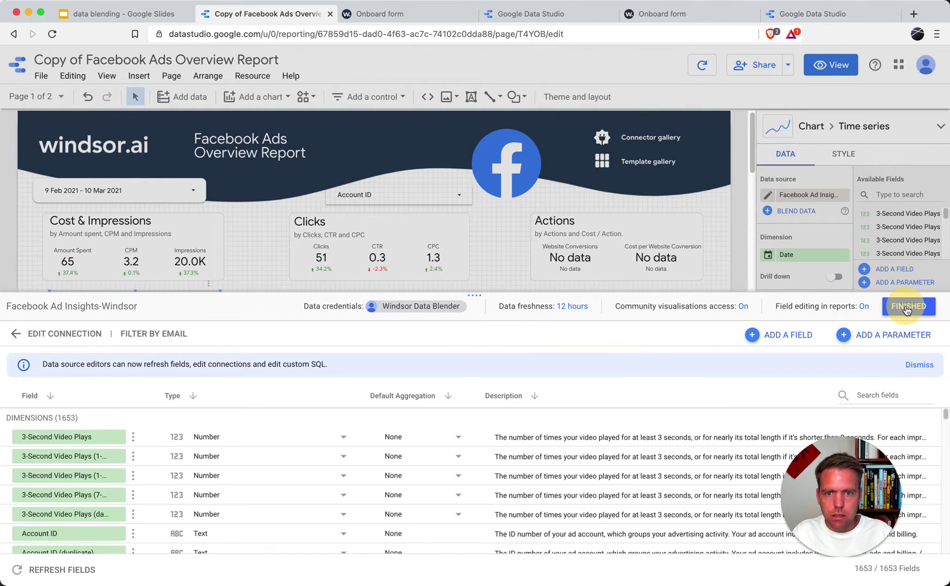
left_click(281, 203)
left_click(409, 194)
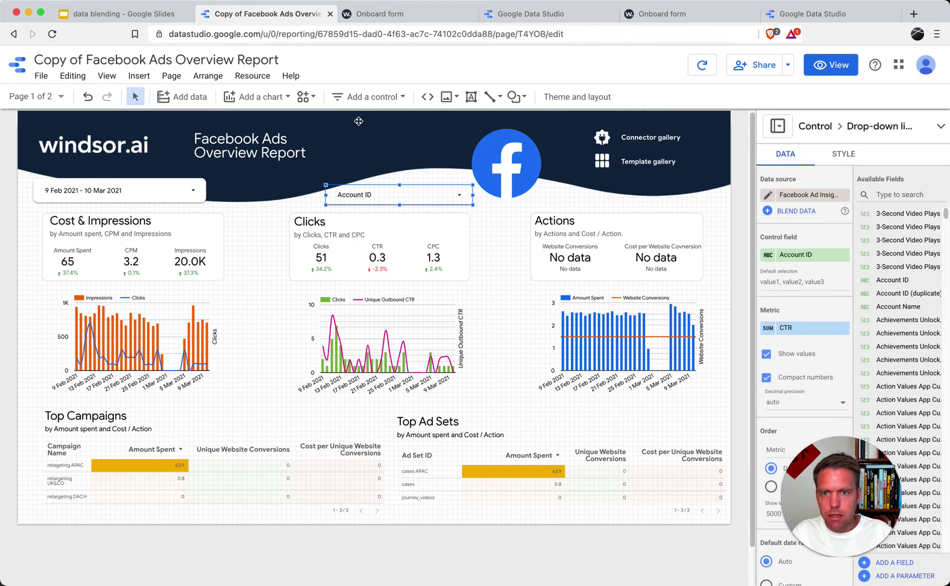
- Search the Account ID control's available fields for 'account', without adding any new control
left_click(365, 102)
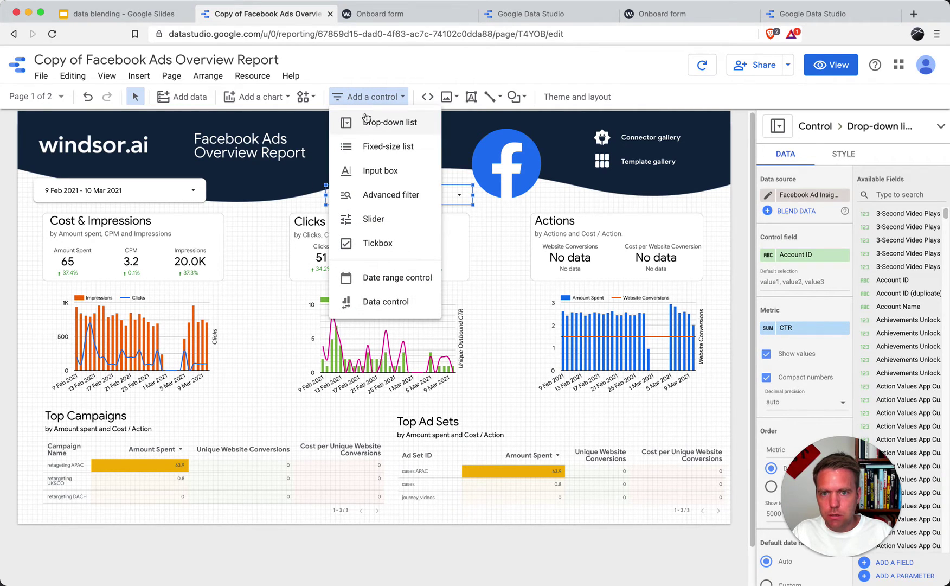
left_click(462, 553)
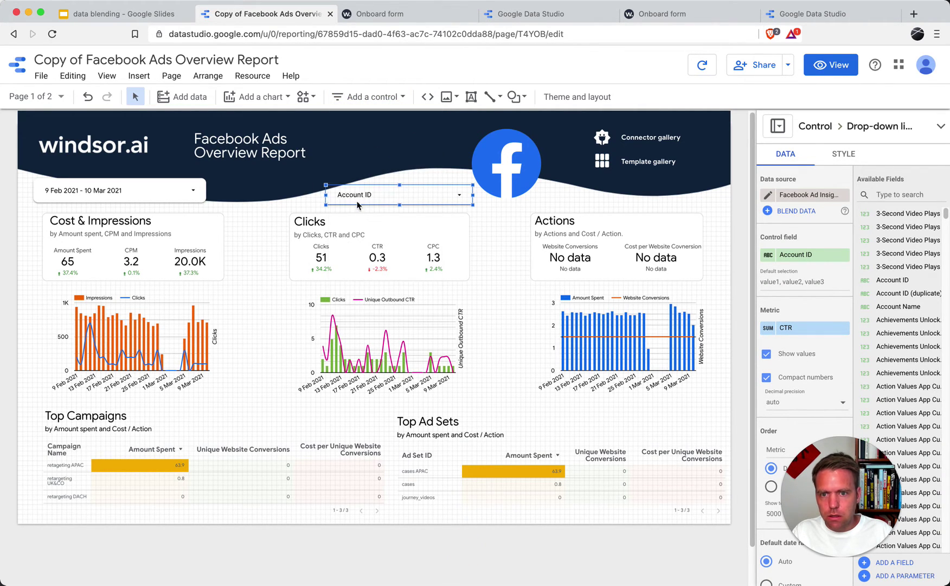
left_click(896, 190)
type("account")
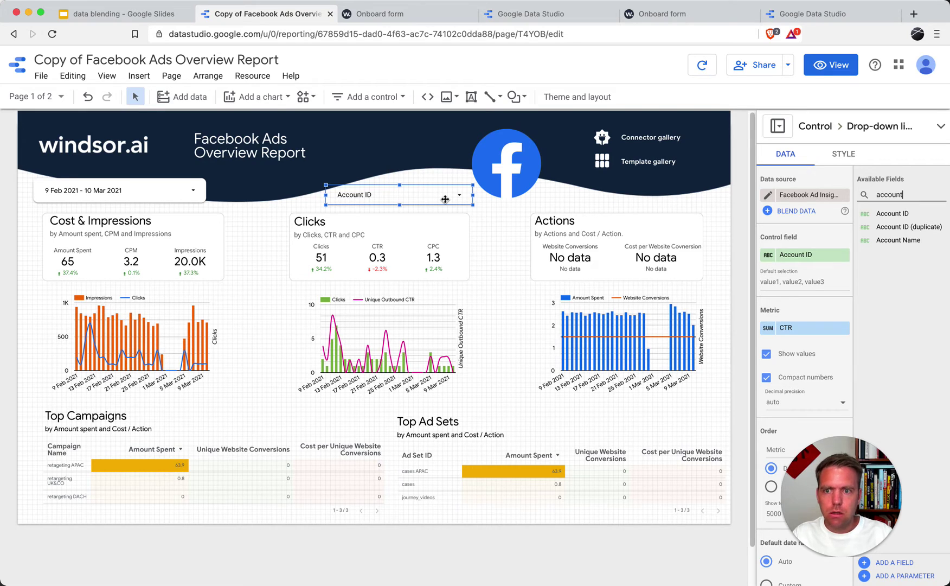
left_click(42, 77)
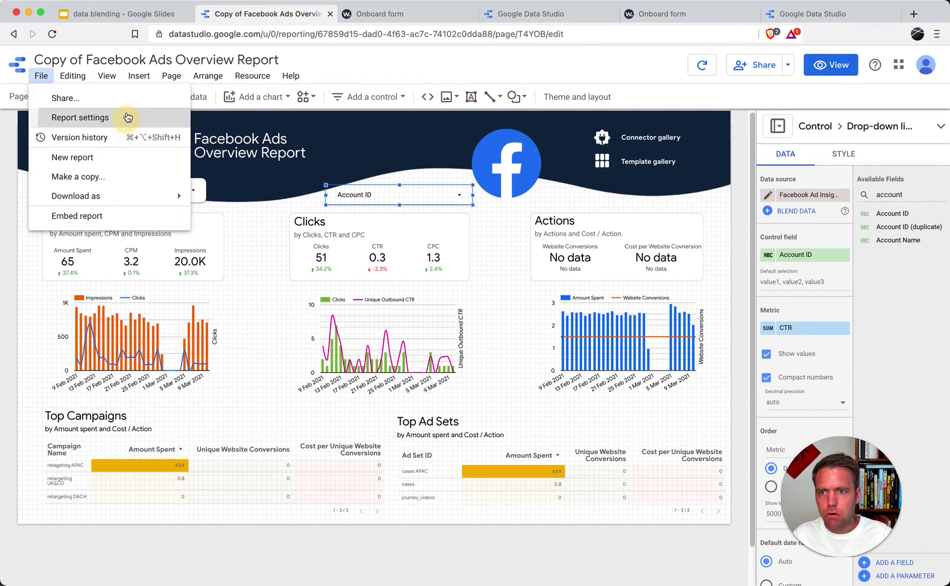
- Start a new report-level filter from report settings, then close it without choosing a field
left_click(80, 117)
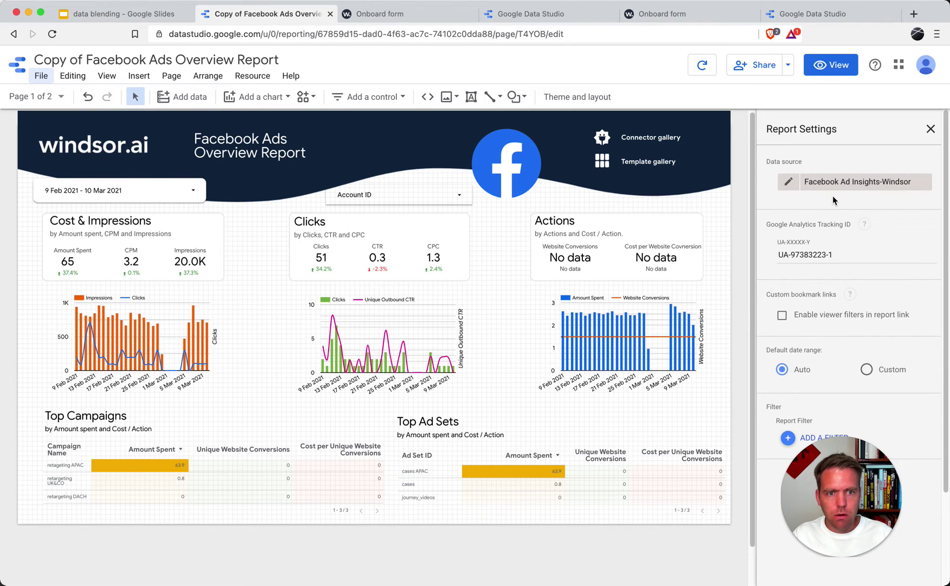
scroll(802, 418, "down", 3)
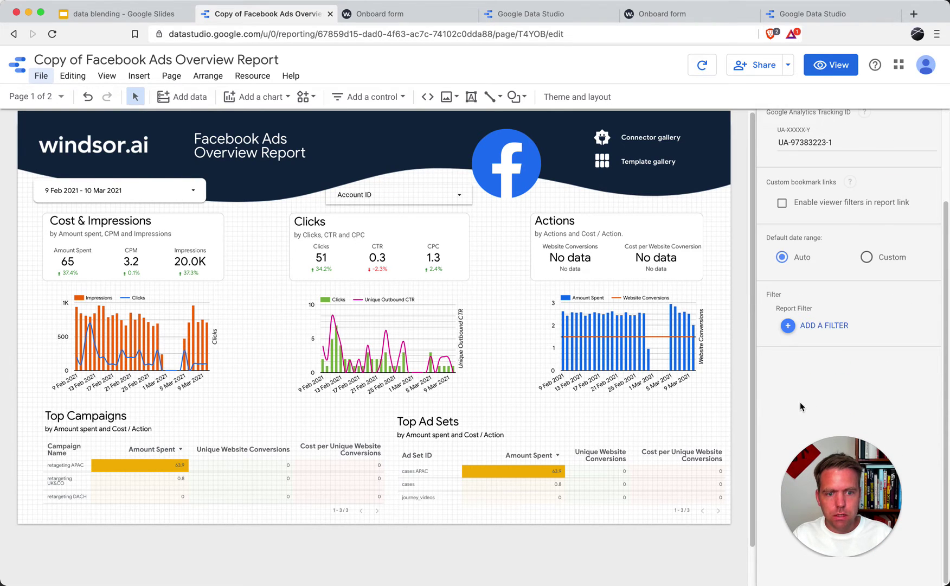
left_click(809, 327)
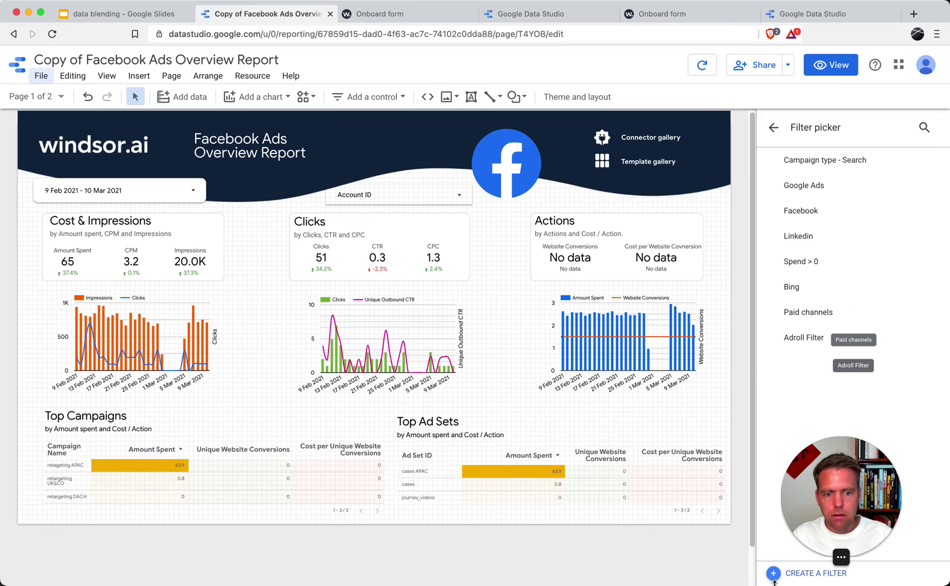
left_click(774, 573)
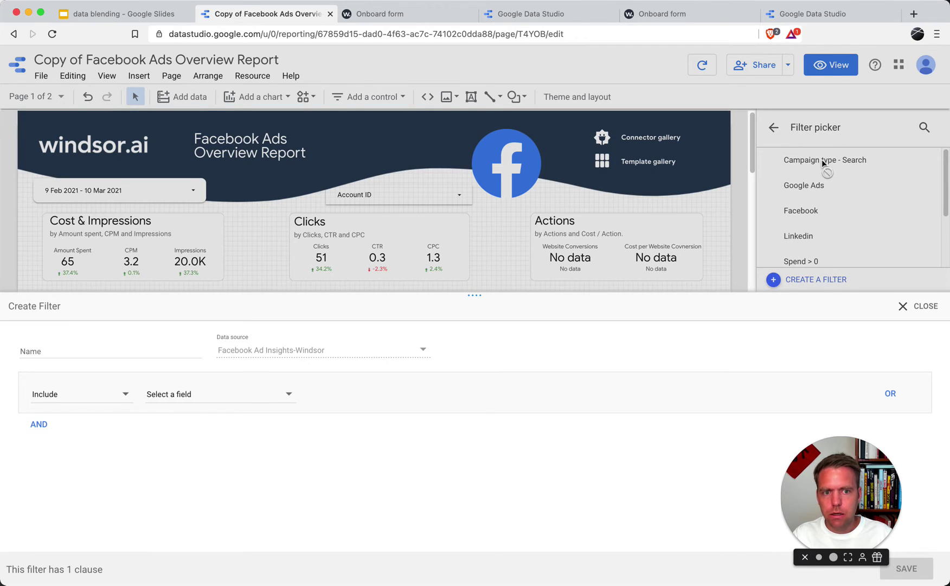
left_click(246, 399)
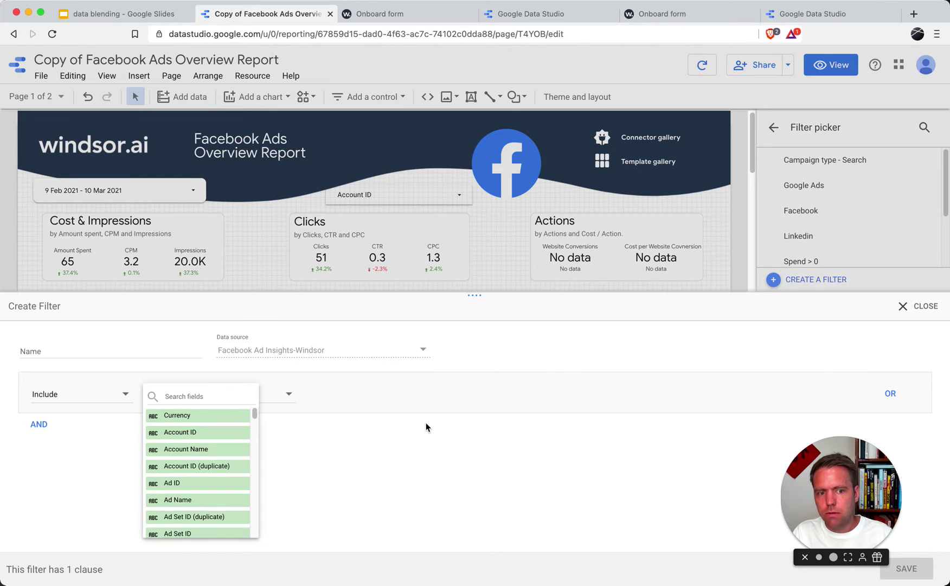
left_click(395, 414)
left_click(919, 315)
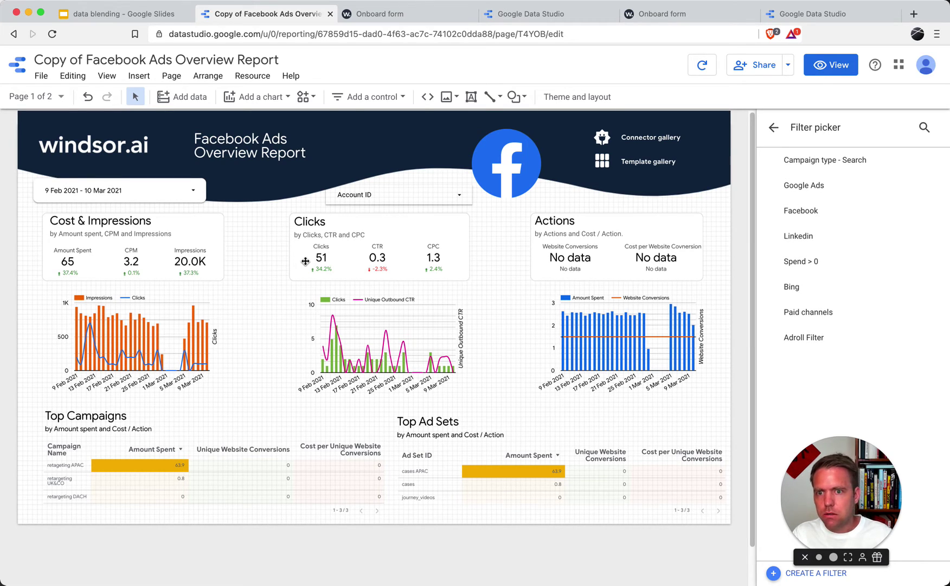
- Return to the presentation and display slide 4, 'Blending, how does it work'
left_click(115, 14)
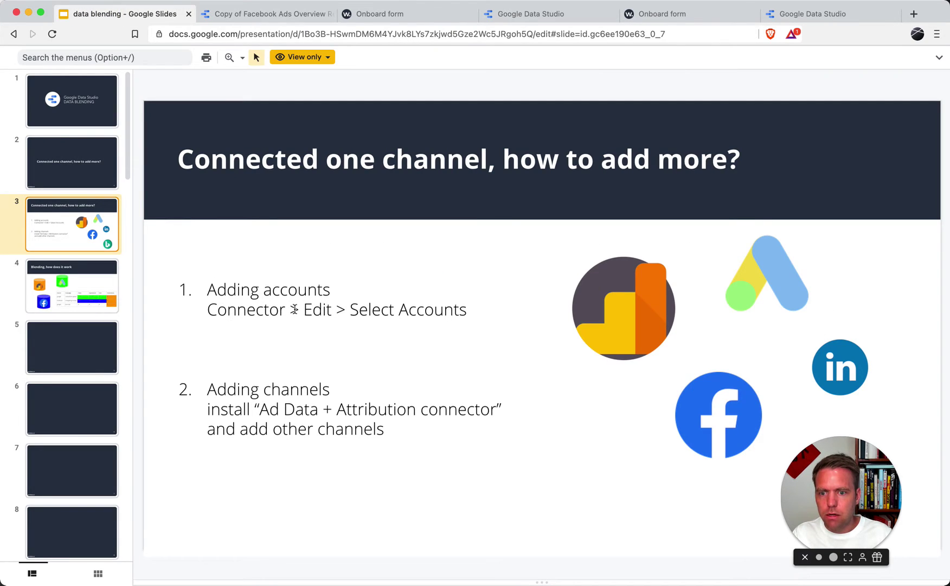
left_click(311, 414)
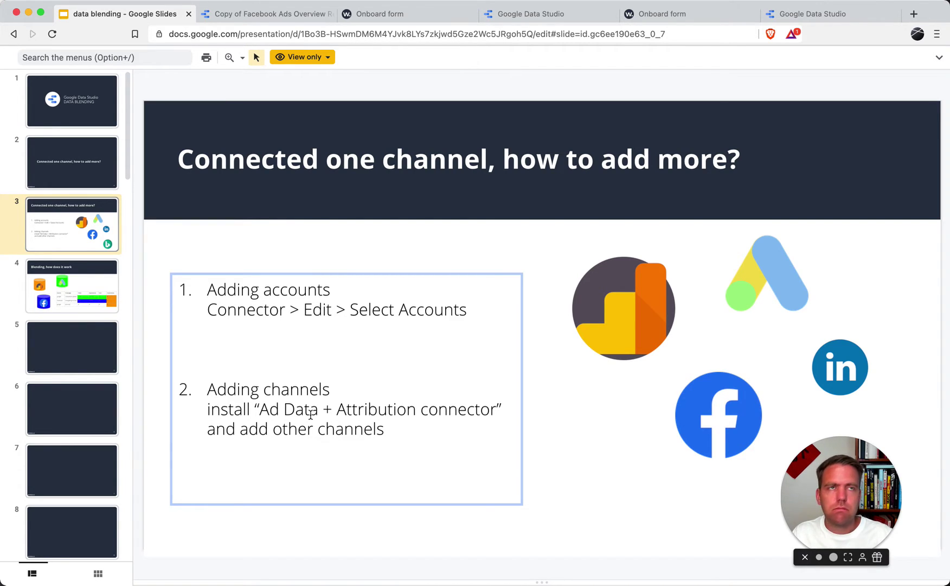
left_click(45, 293)
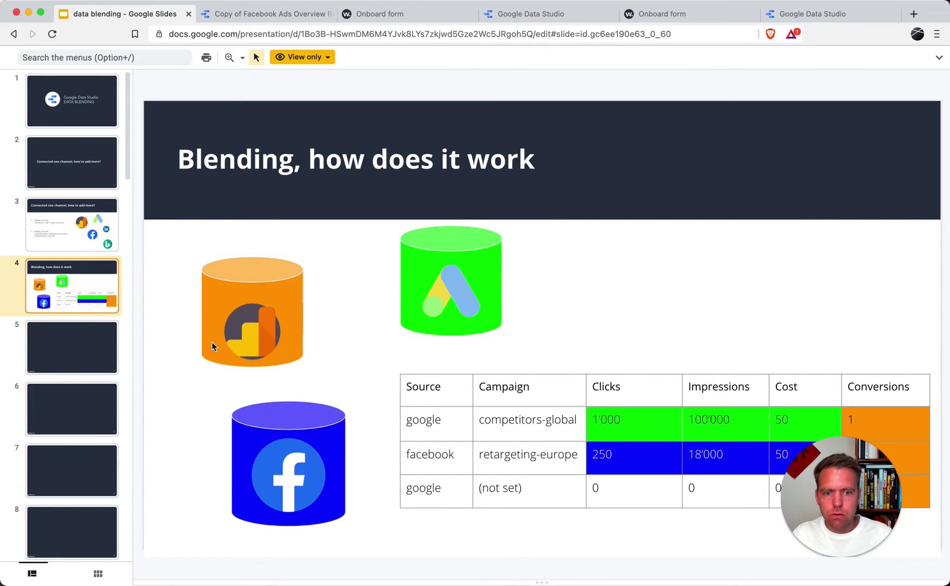
left_click_drag(840, 504, 108, 478)
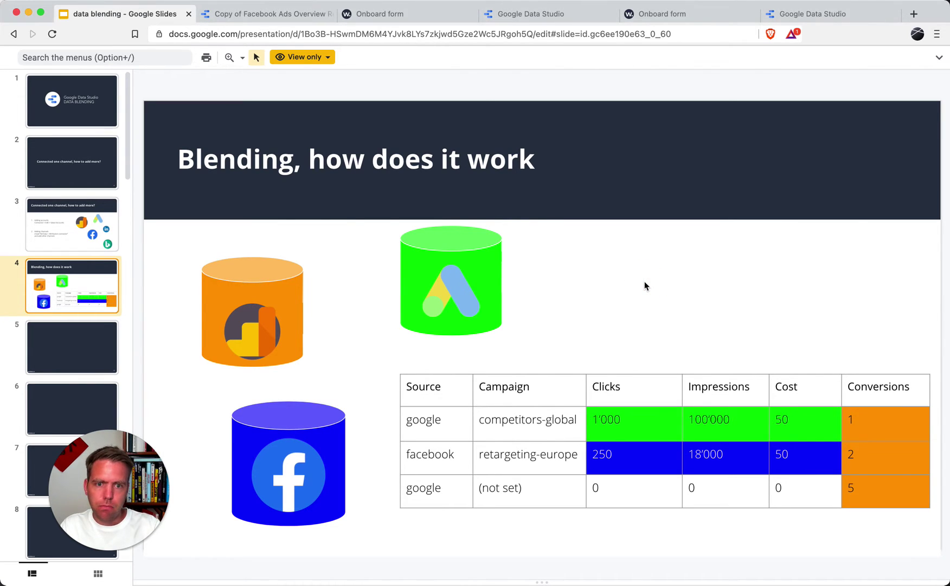
key("super+t")
- Load the Windsor.ai template gallery from the 'templ' suggestion and filter it to Facebook Ads templates
type("templ")
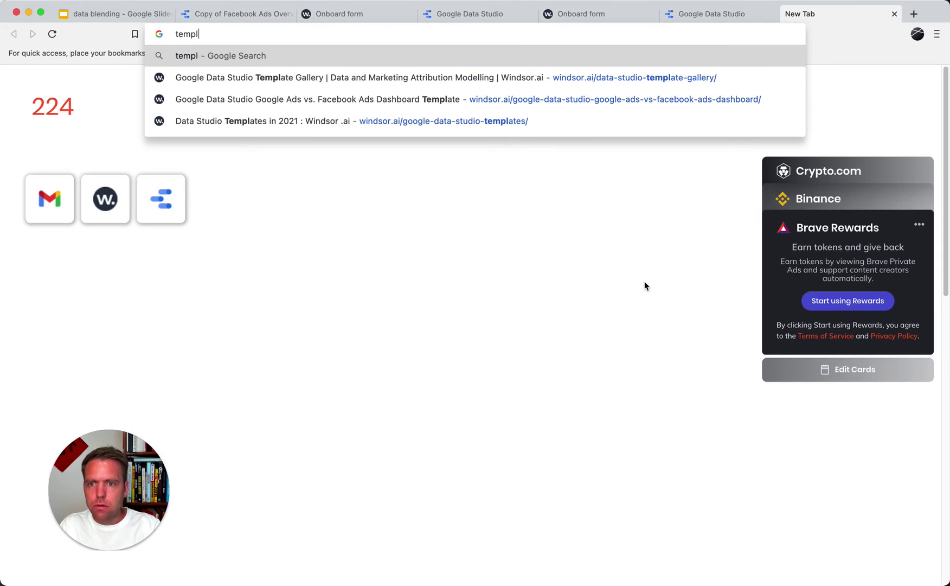
key("Down")
key("Return")
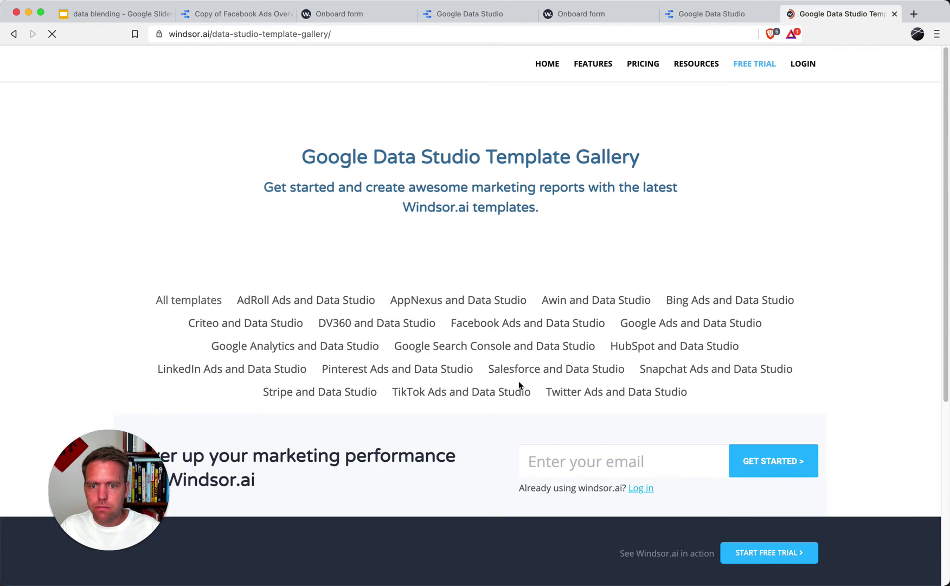
scroll(513, 327, "down", 3)
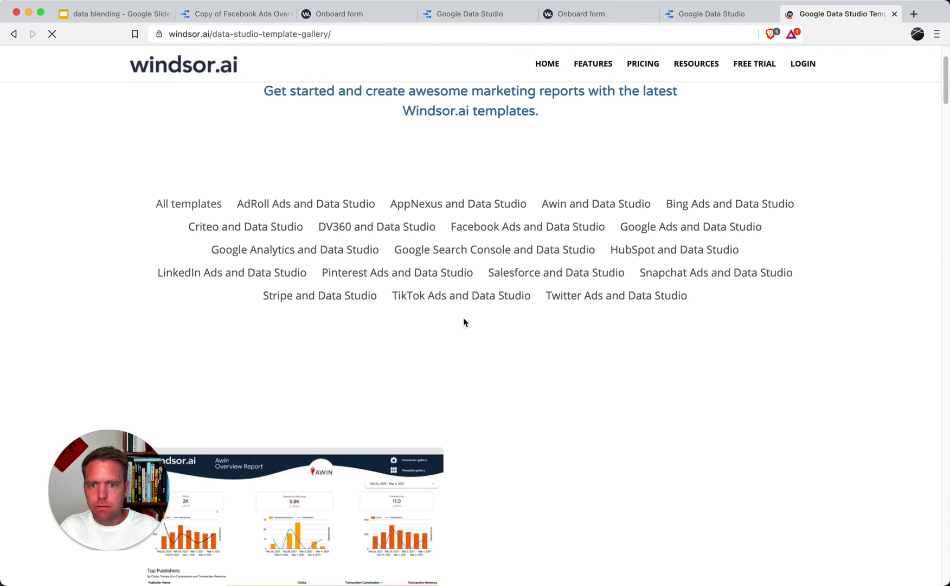
scroll(463, 323, "down", 1)
scroll(480, 324, "down", 3)
scroll(418, 299, "up", 2)
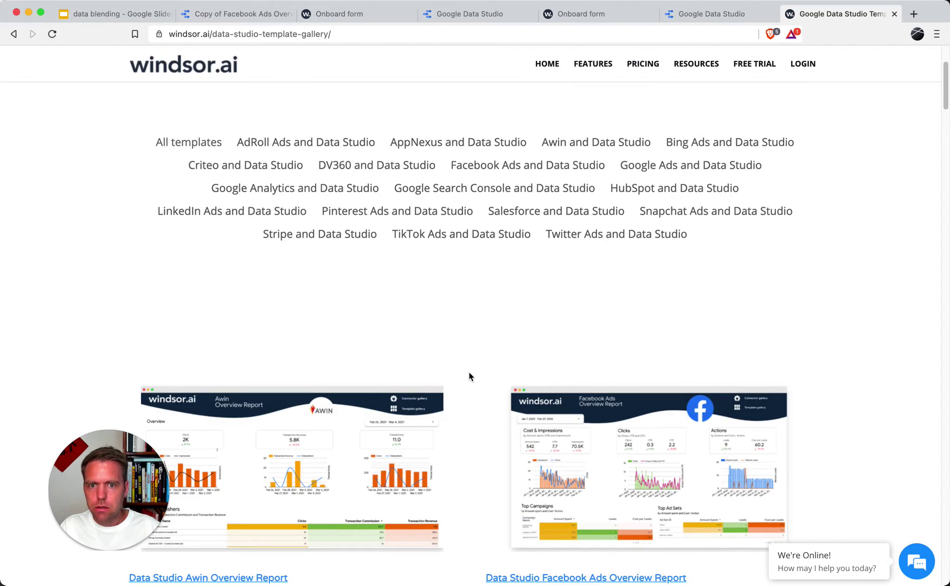
left_click(542, 166)
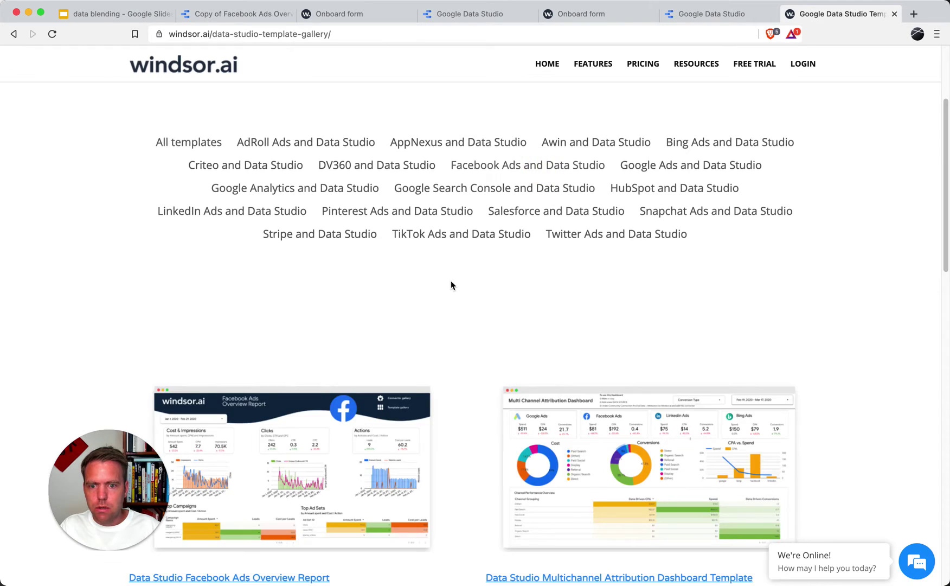
scroll(451, 284, "down", 1)
scroll(438, 304, "down", 5)
scroll(438, 303, "down", 6)
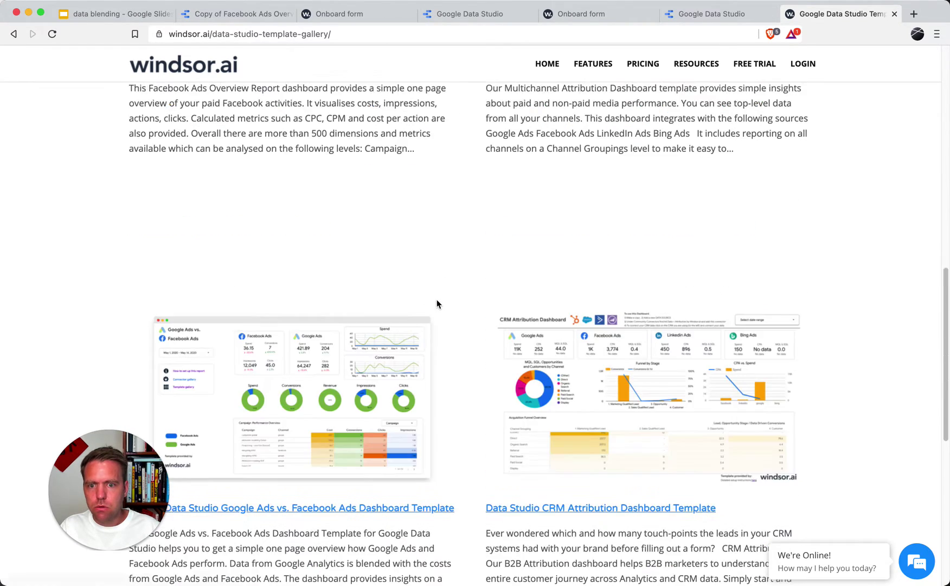
scroll(340, 281, "down", 2)
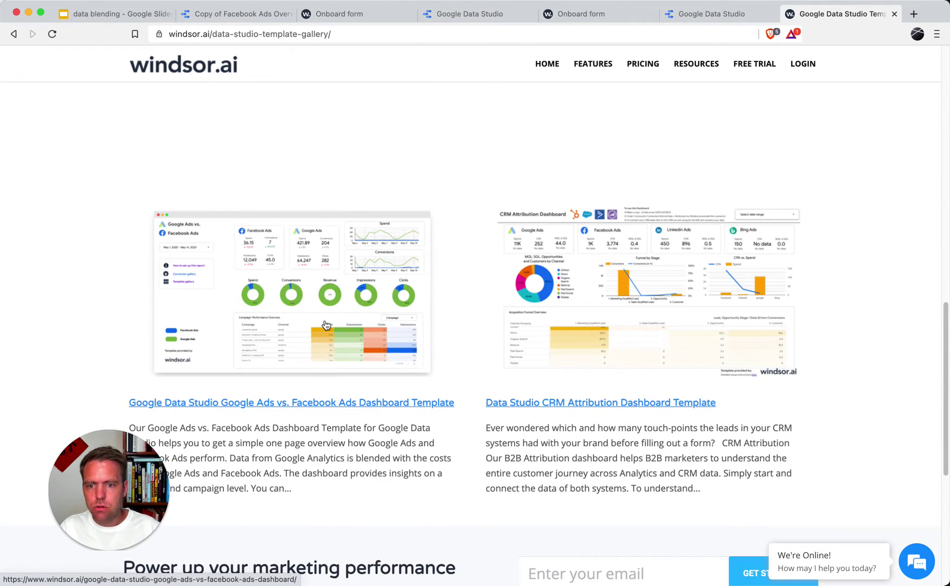
- Open the Google Ads vs. Facebook Ads template page and launch the template in Data Studio
left_click(354, 402)
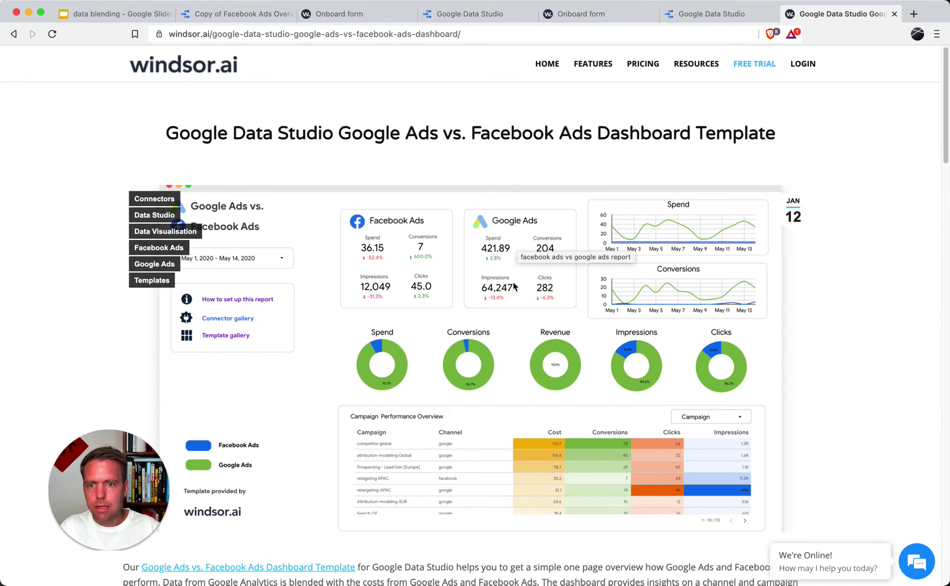
scroll(514, 285, "down", 3)
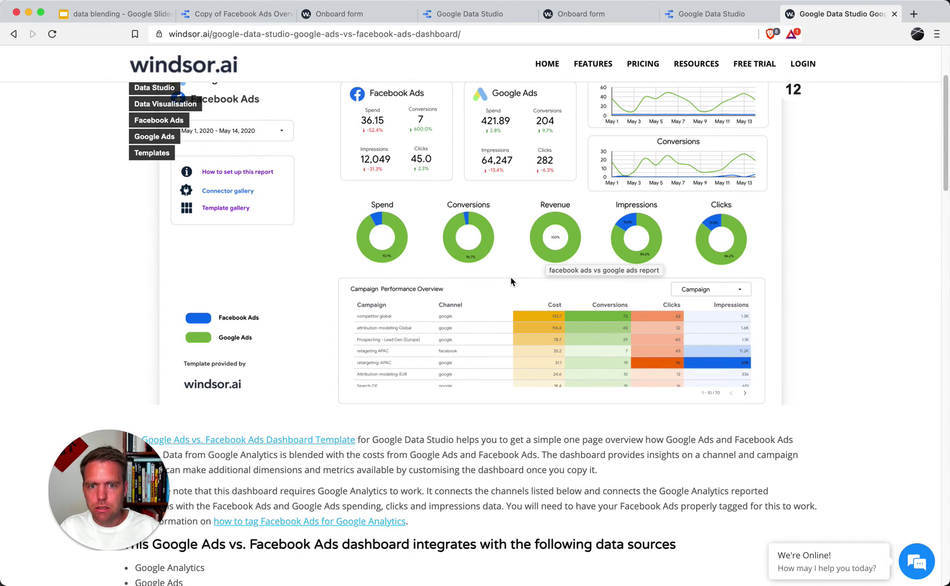
scroll(502, 272, "down", 5)
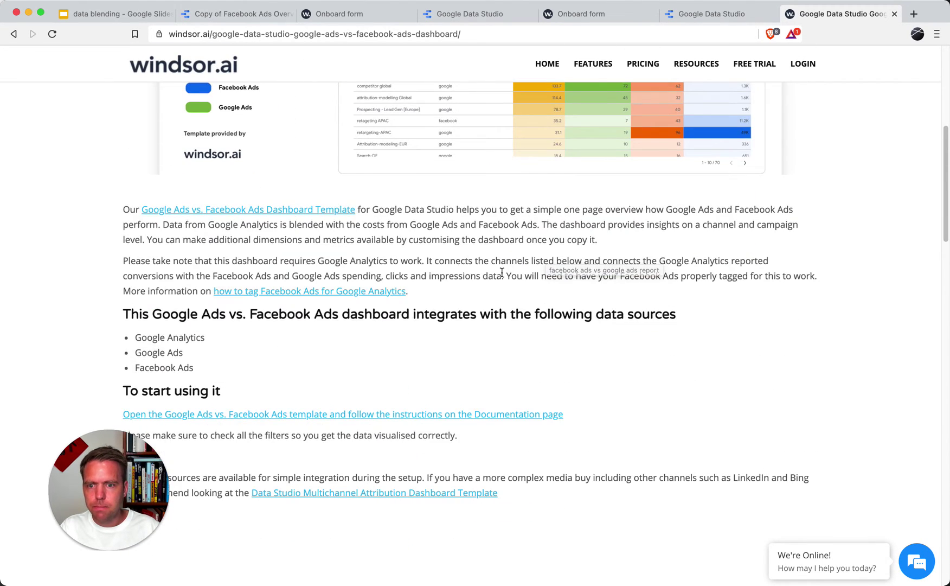
left_click(305, 210)
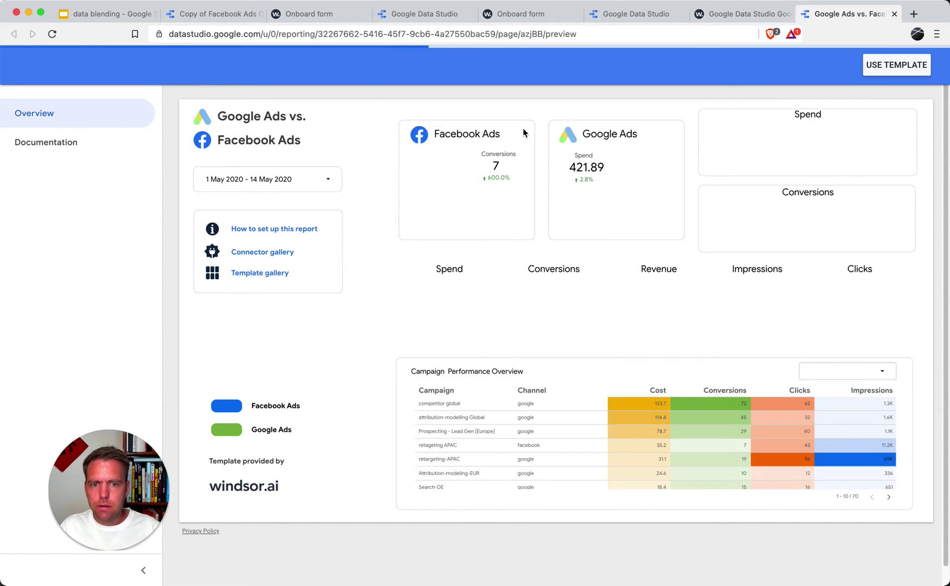
- Check the template's Documentation page, go back to Overview, and start copying the report
left_click(76, 144)
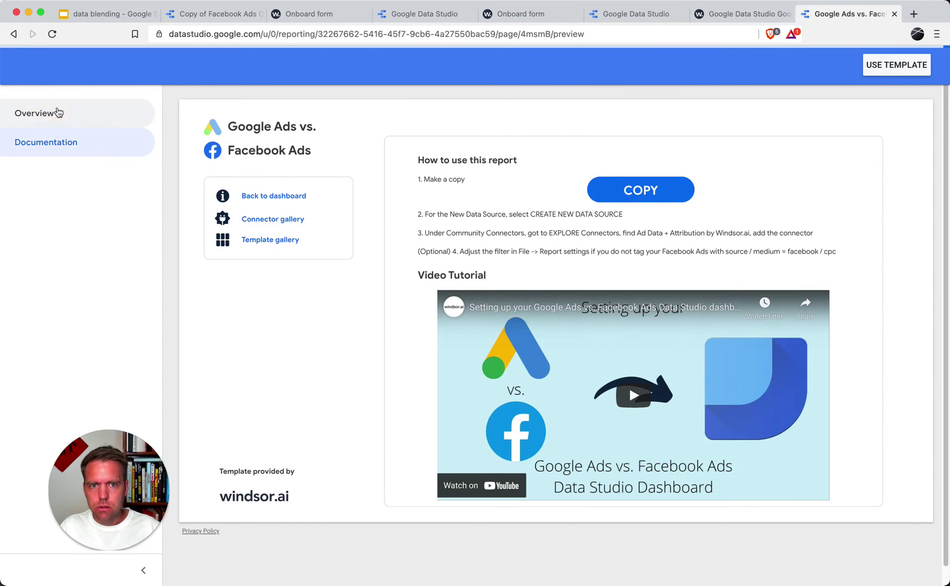
left_click(86, 117)
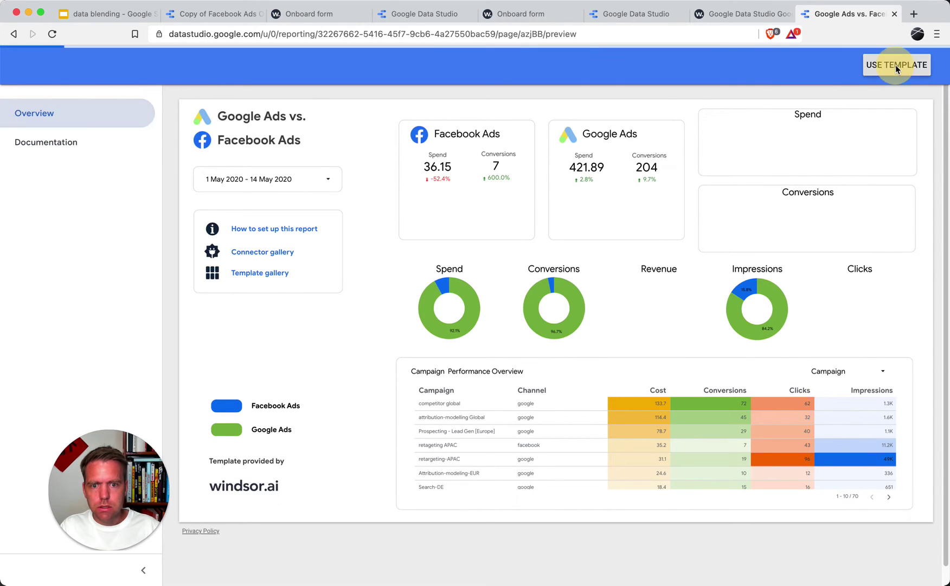
left_click(895, 65)
- Copy the template with a new Ad Data + Attribution data source and begin Windsor.ai authorisation
left_click(596, 314)
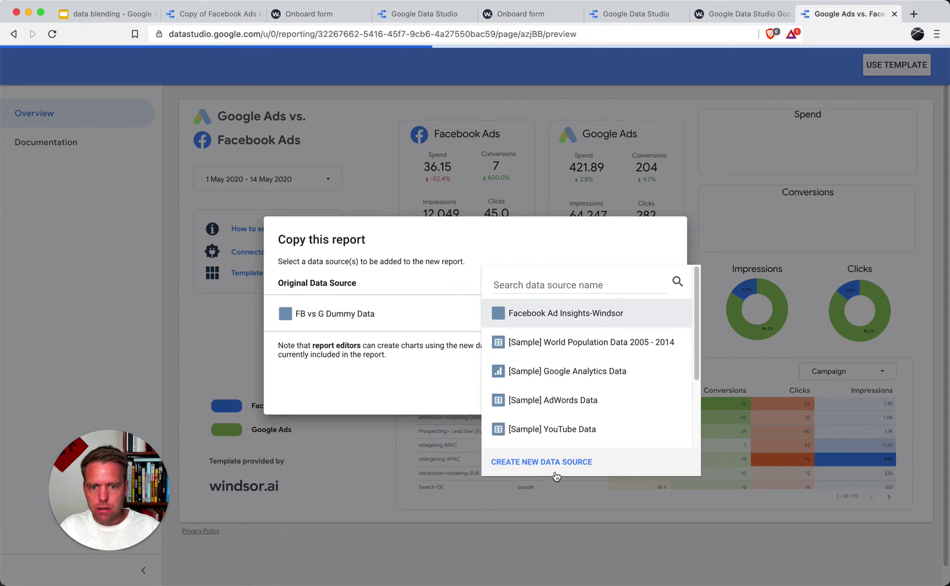
left_click(558, 469)
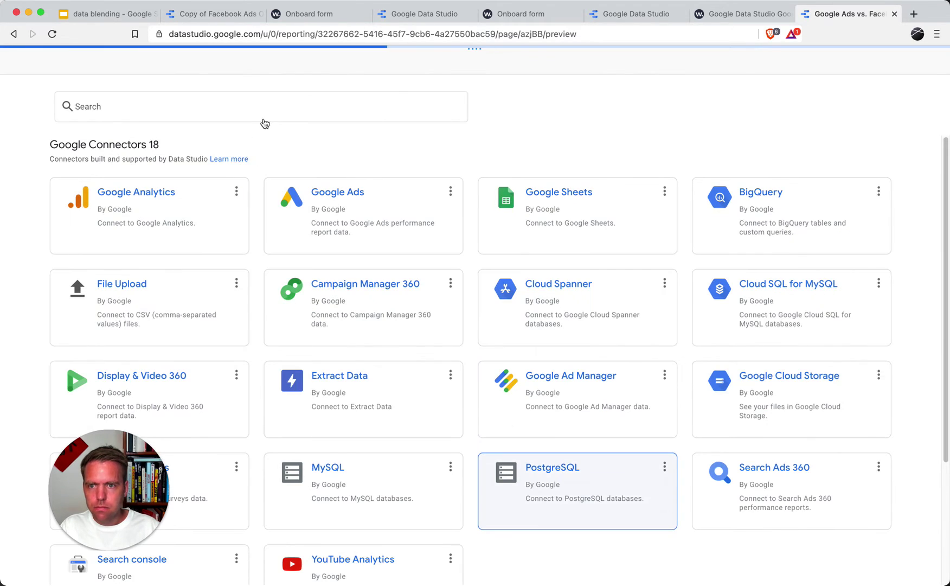
left_click(285, 111)
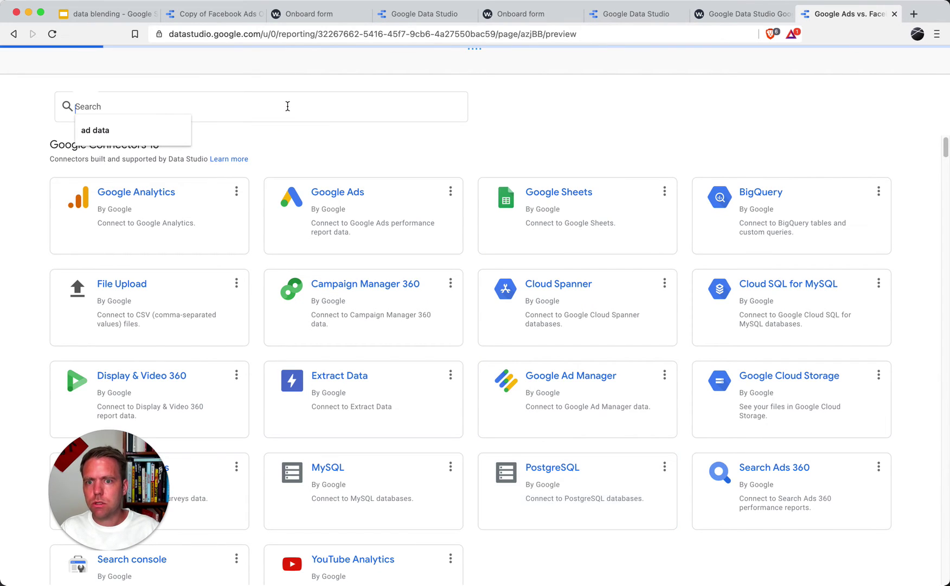
left_click(153, 130)
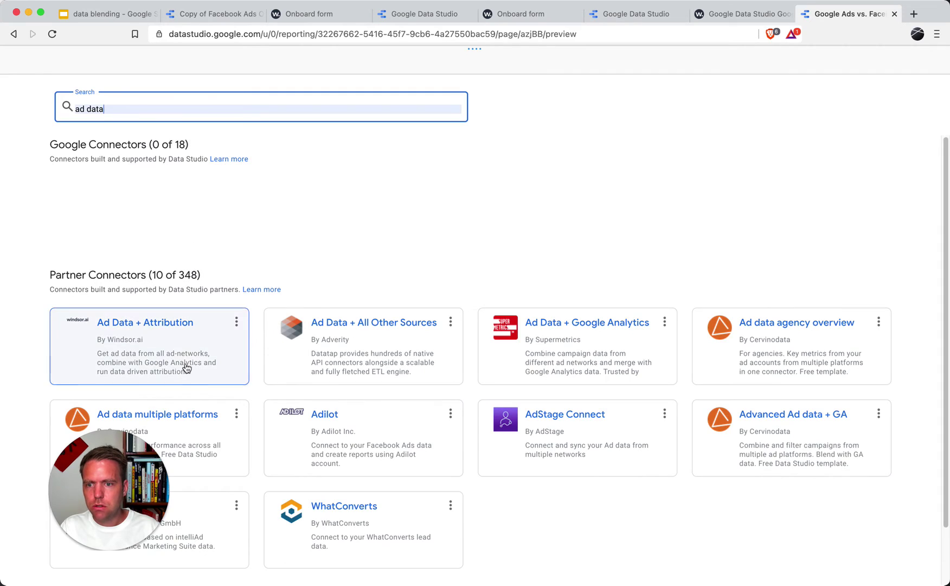
left_click(187, 355)
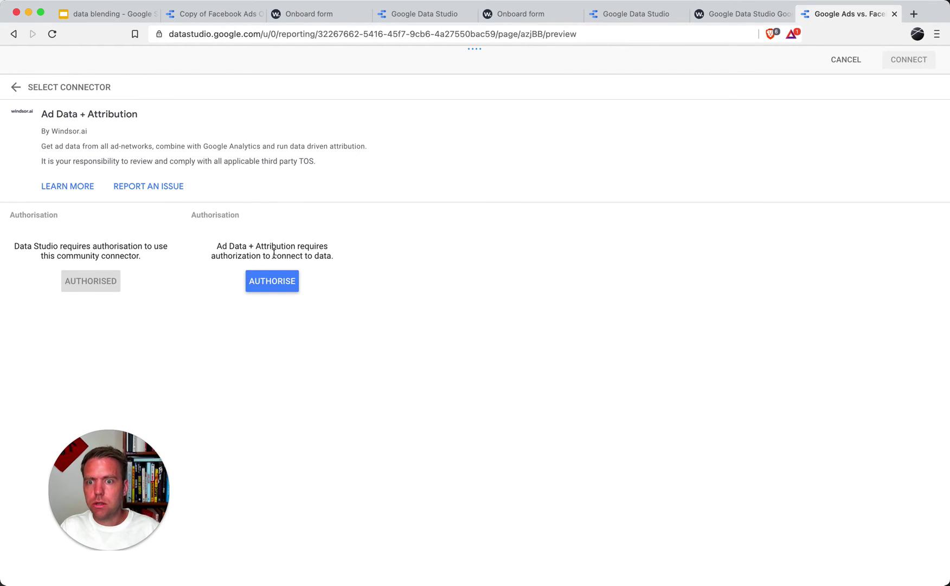
left_click(282, 286)
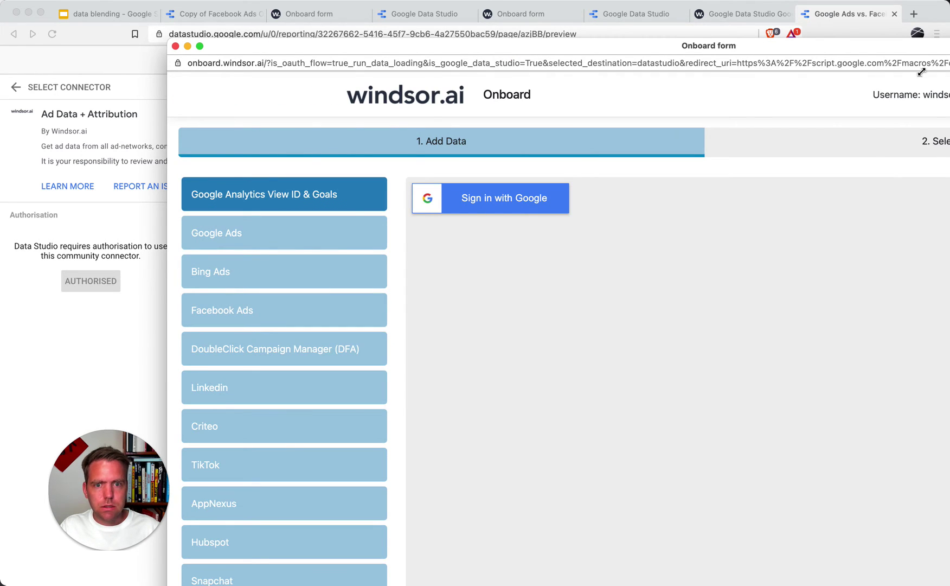
left_click_drag(922, 71, 881, 142)
left_click_drag(820, 157, 848, 46)
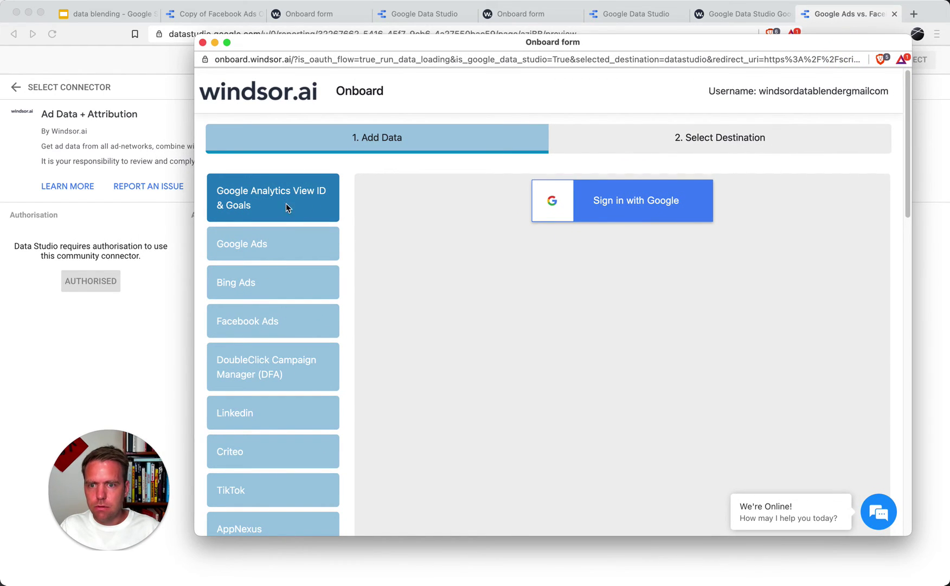
scroll(276, 359, "down", 10)
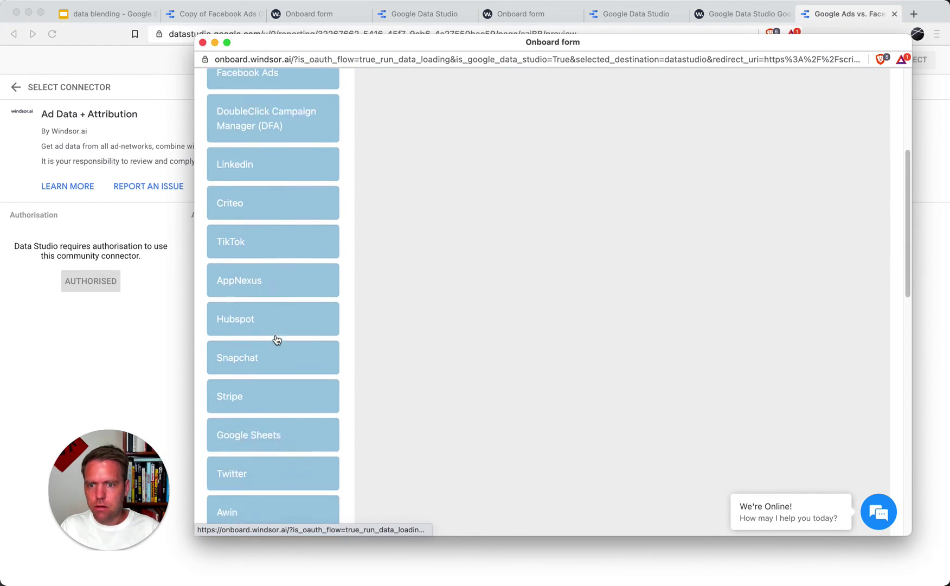
scroll(277, 333, "down", 8)
scroll(275, 322, "up", 15)
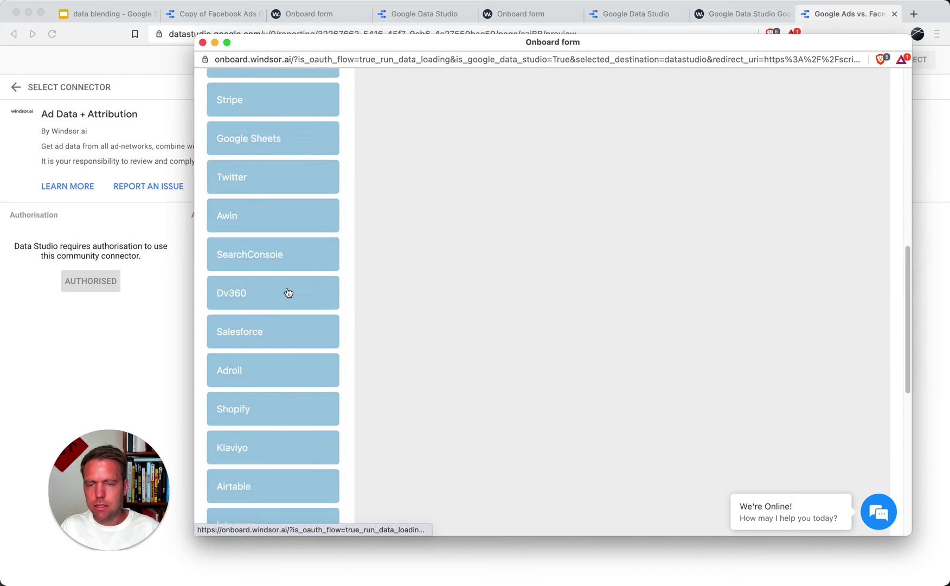
scroll(293, 291, "up", 2)
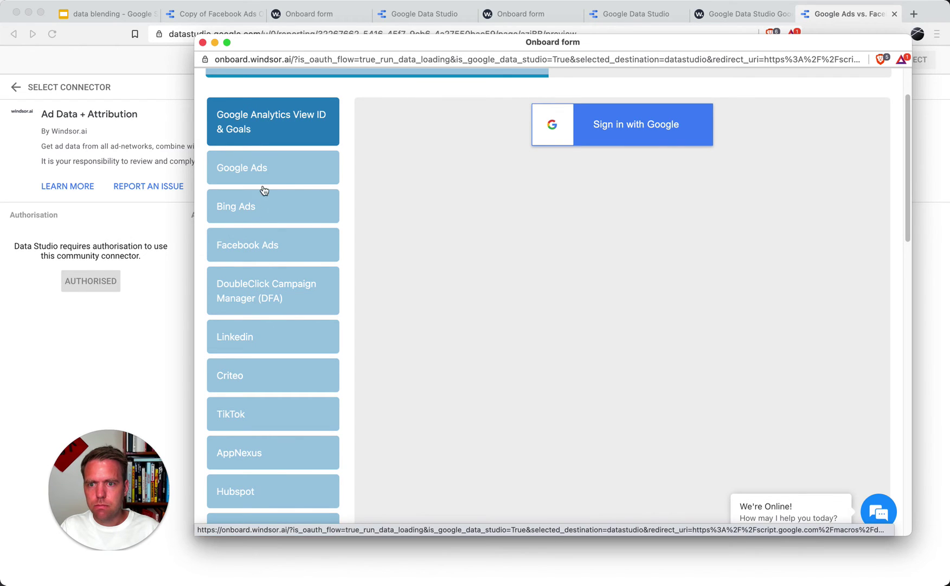
left_click(277, 252)
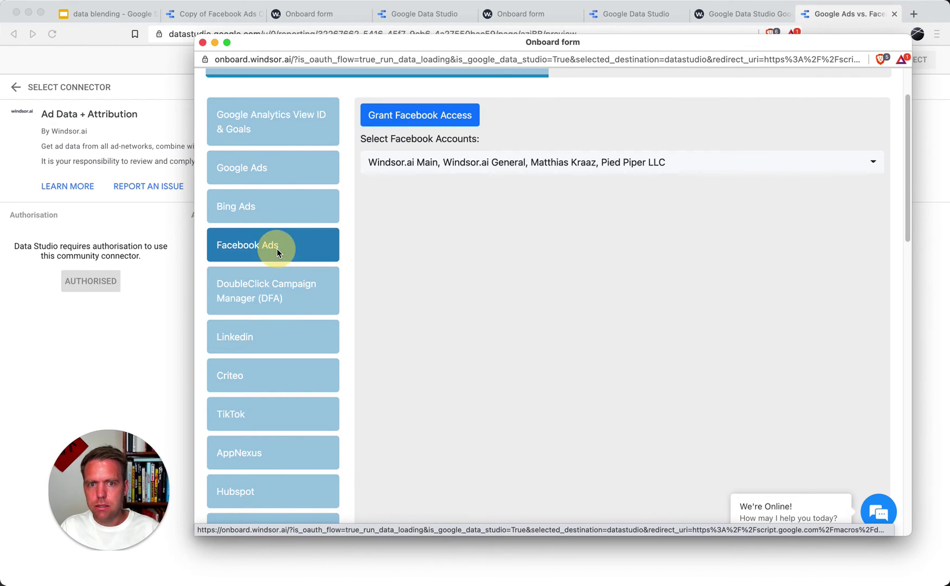
scroll(579, 179, "up", 1)
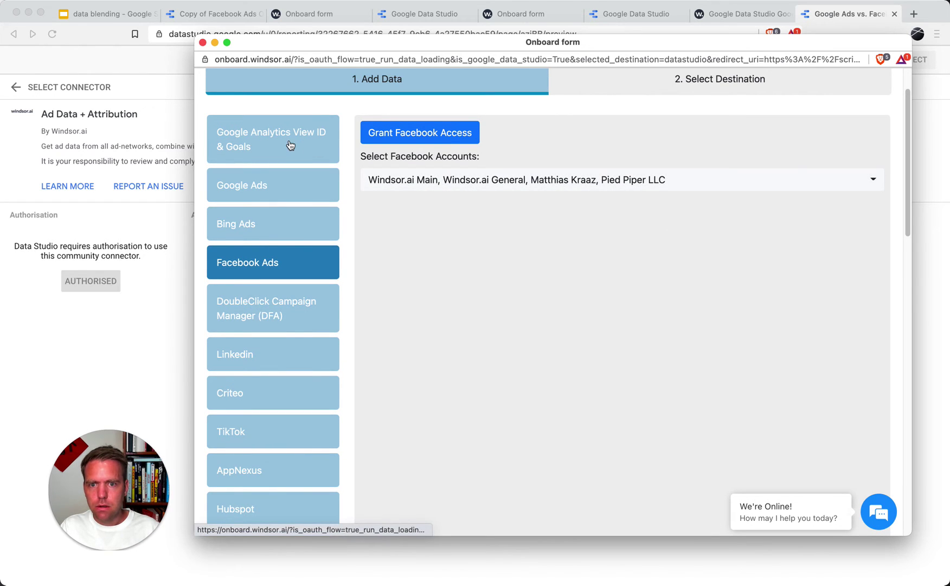
left_click(266, 131)
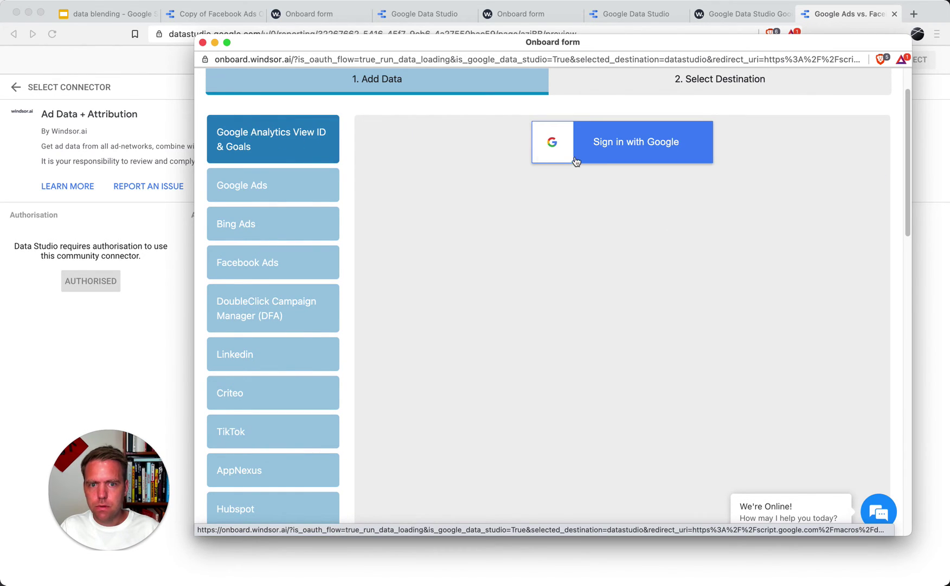
- Sign in to Google Analytics and select the Windsor.ai - All Web Site Data (Primary View) view
left_click(627, 144)
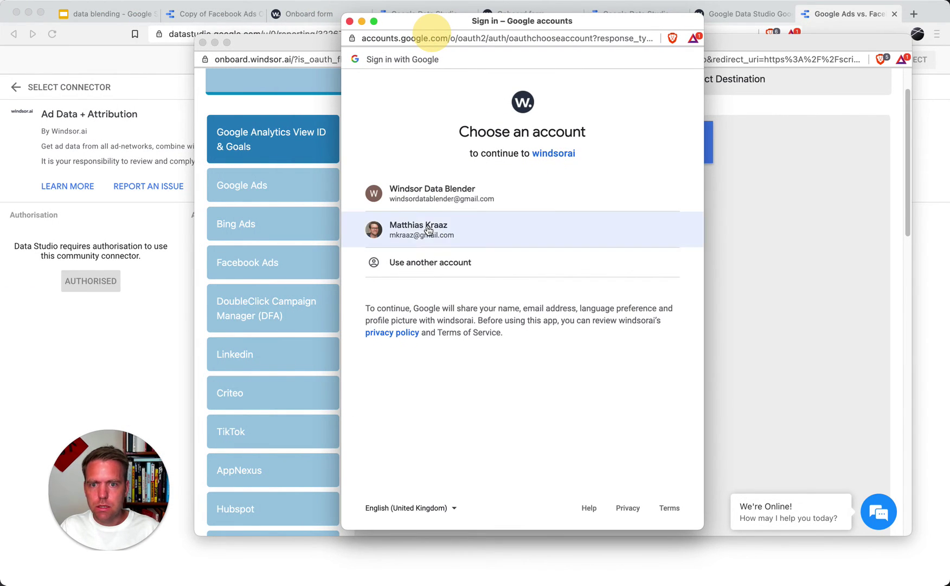
left_click(428, 230)
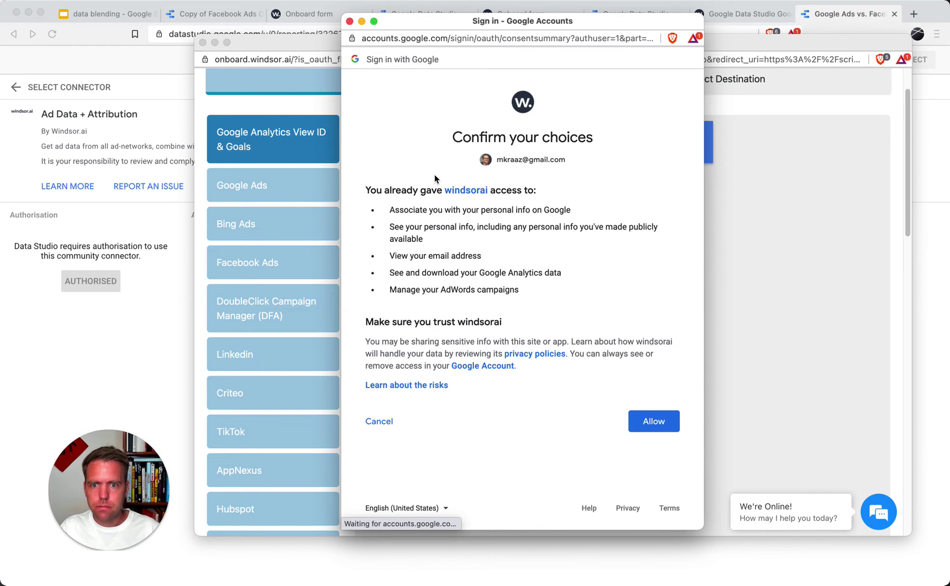
left_click(644, 424)
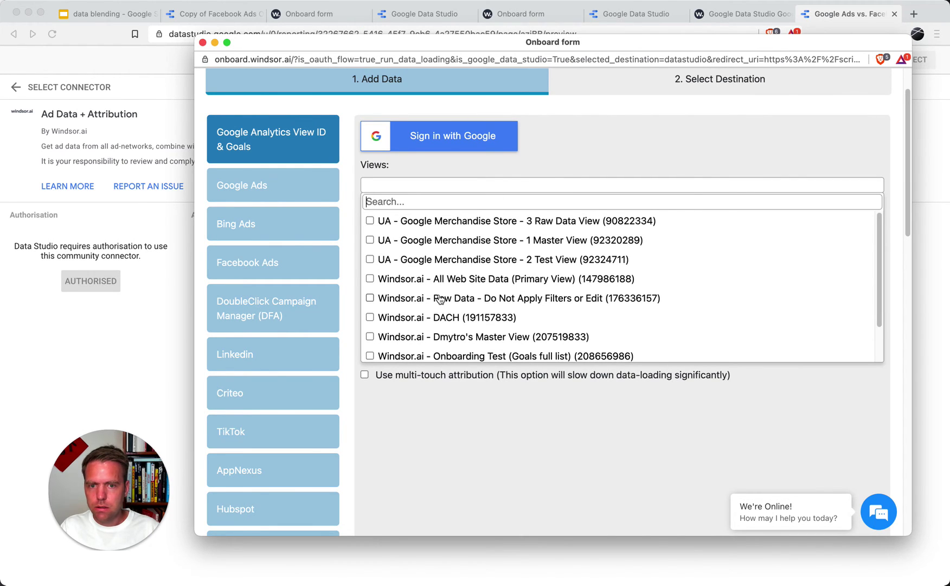
scroll(440, 308, "down", 1)
scroll(439, 308, "up", 1)
left_click(370, 279)
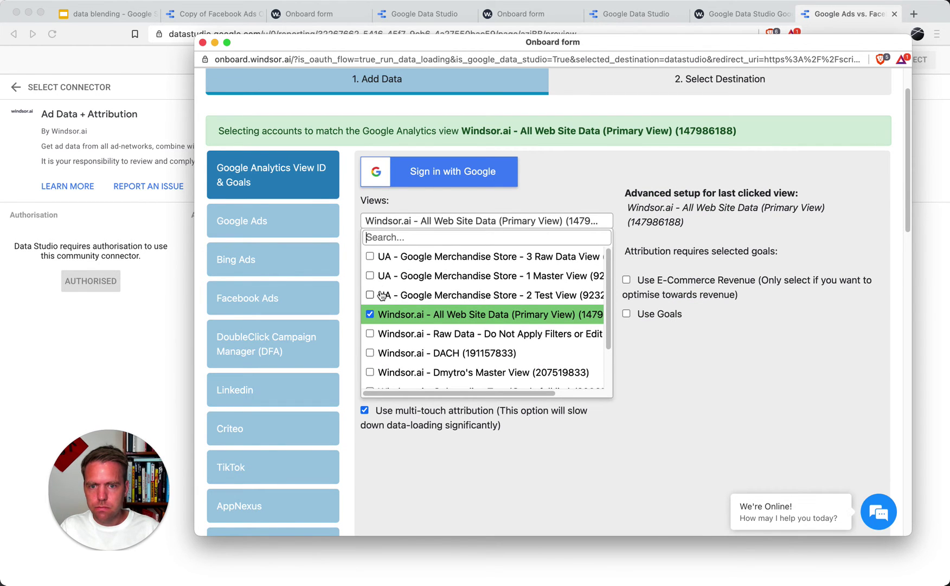
- Move on to Google Ads without attribution goals and begin its Google sign-in
left_click(292, 221)
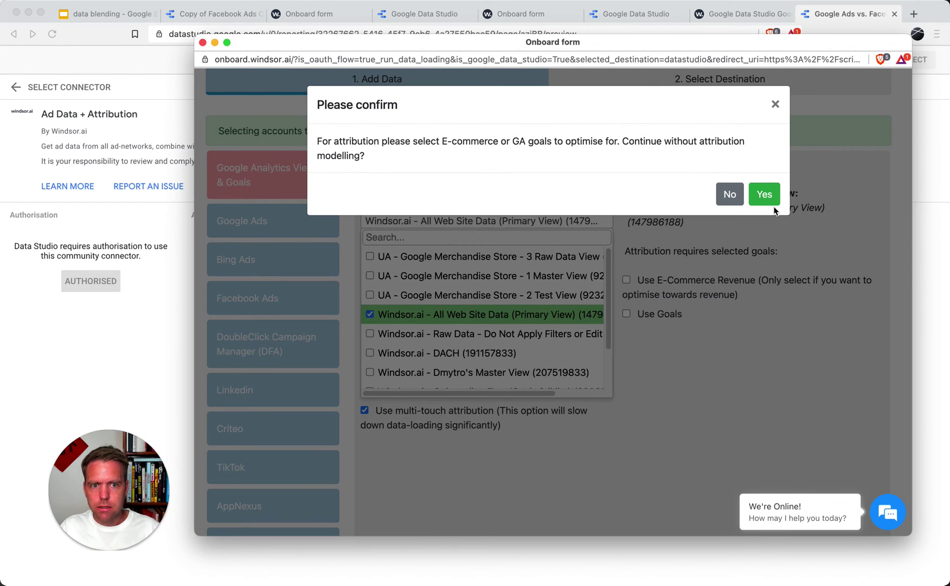
left_click(764, 195)
left_click(585, 191)
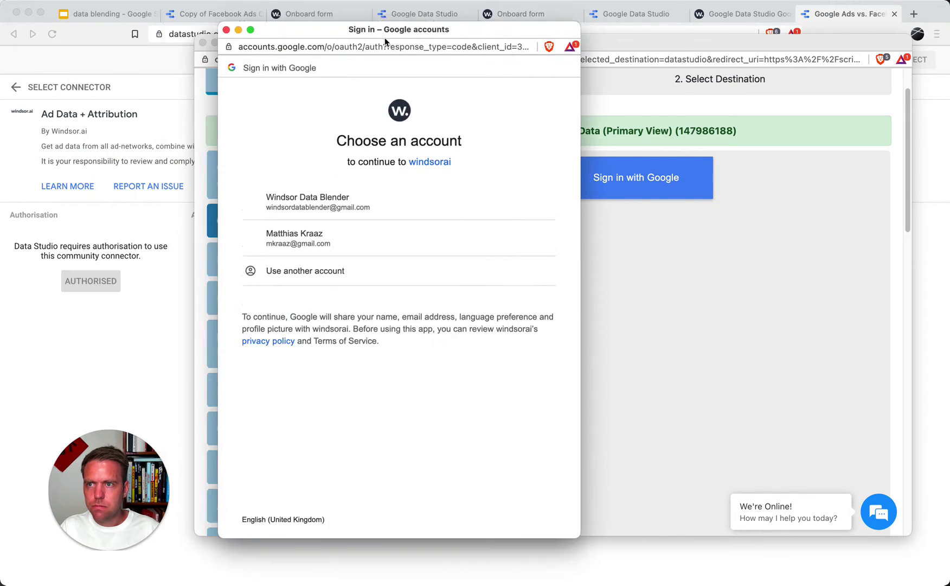
- Authorise Google Ads with the Google account, pick the available Ads account, and continue to destination
left_click(450, 17)
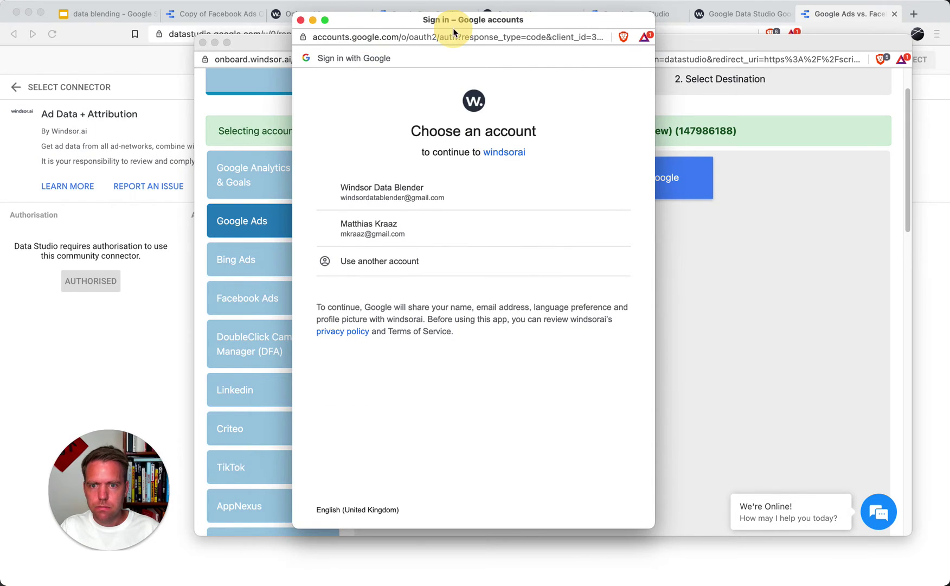
left_click(362, 230)
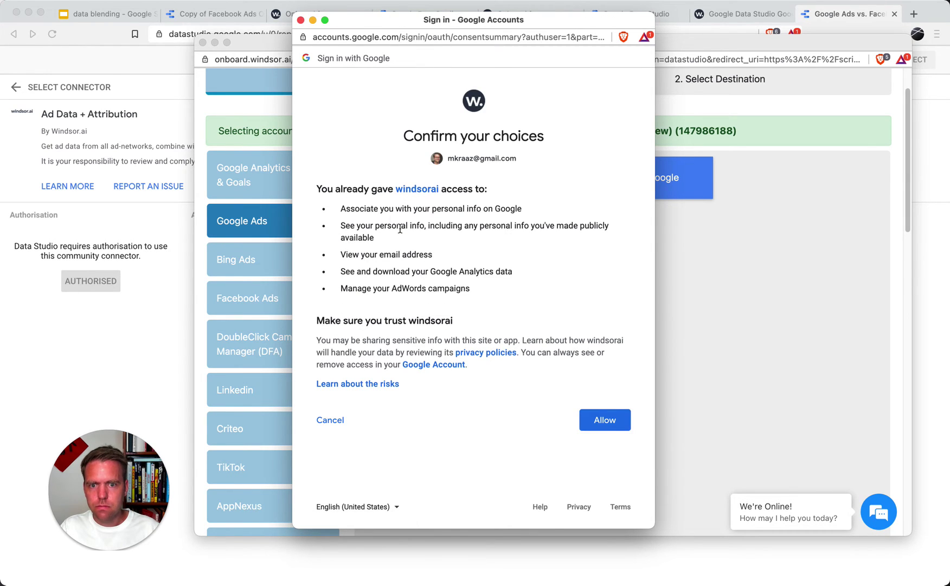
left_click(607, 425)
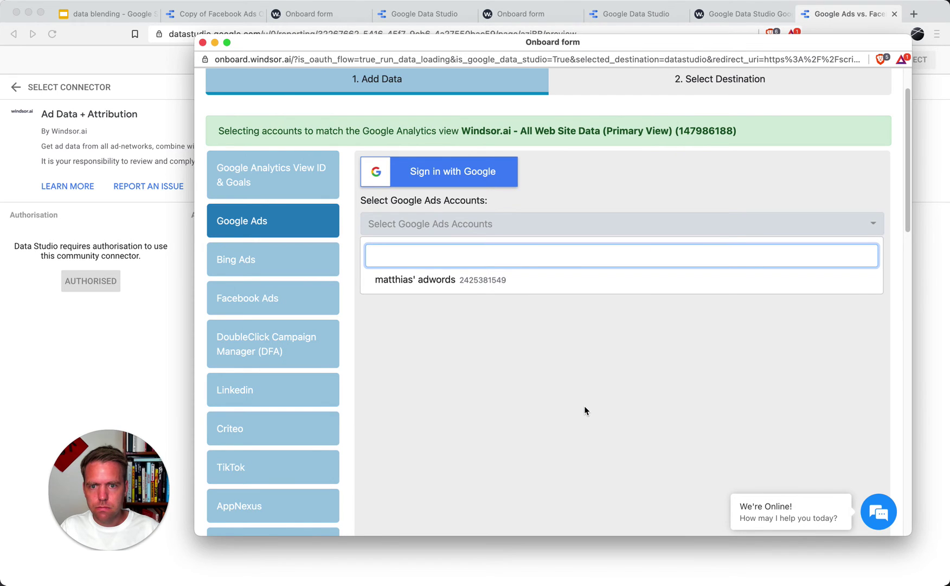
left_click(475, 279)
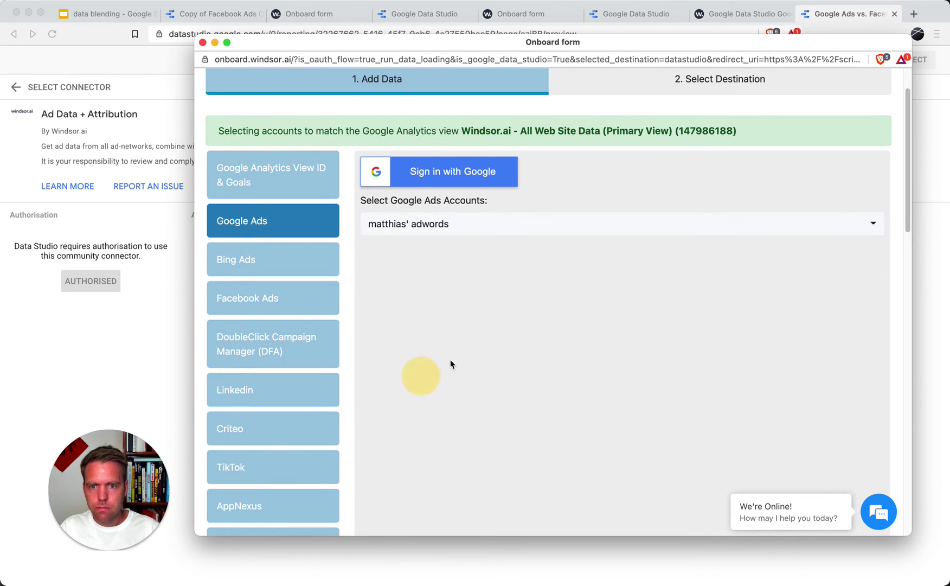
left_click(718, 80)
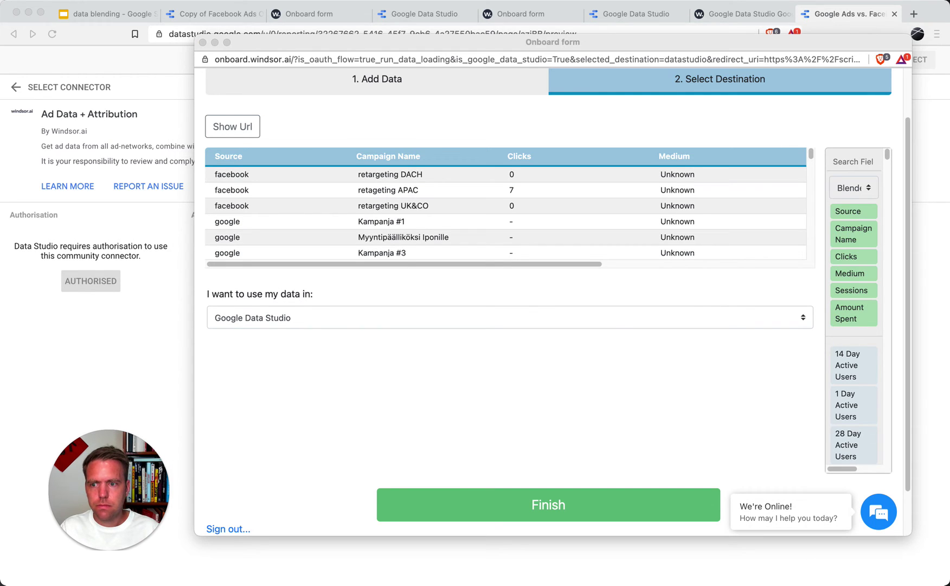
- Review the blended Facebook and Google campaign preview, then finish onboarding without attribution modelling
left_click(427, 203)
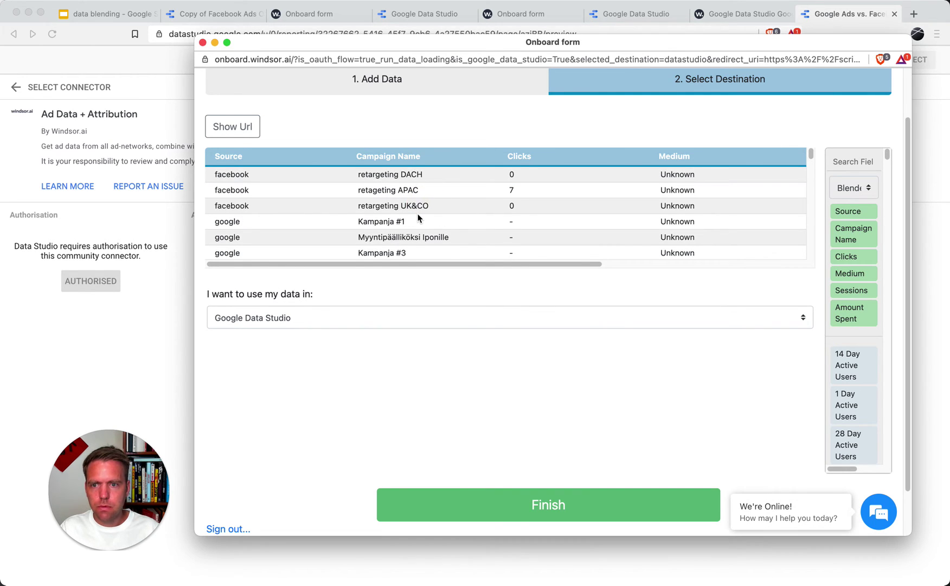
scroll(419, 218, "down", 5)
scroll(432, 218, "down", 10)
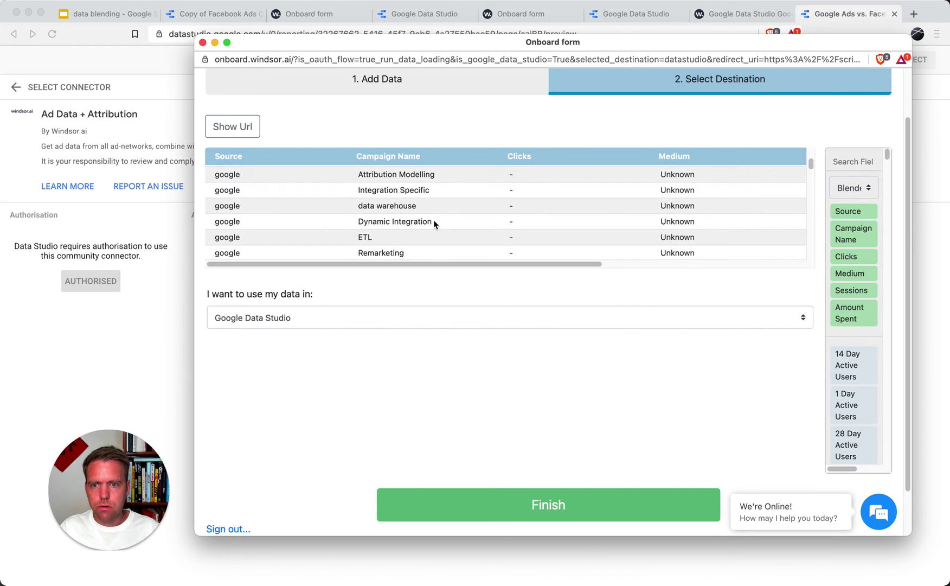
scroll(432, 222, "down", 3)
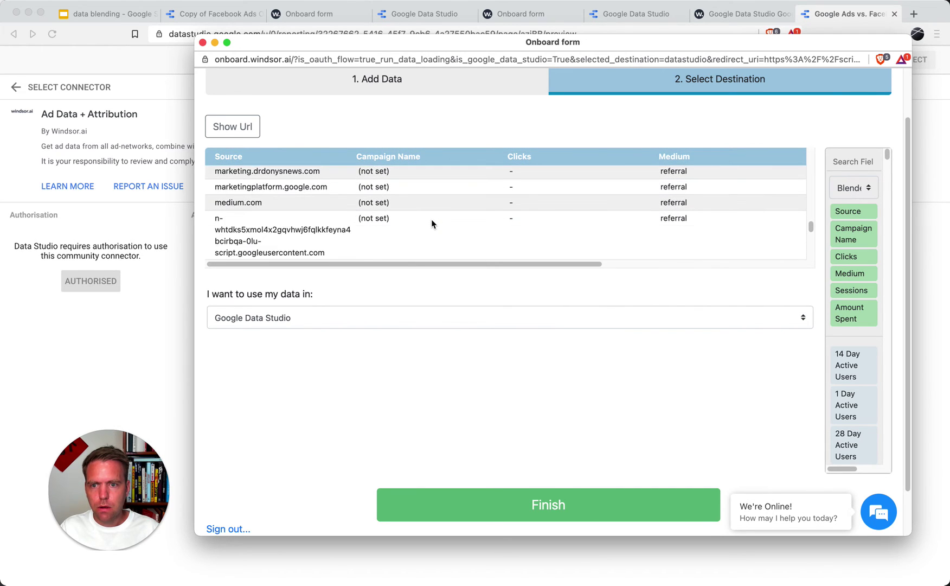
scroll(412, 219, "up", 2)
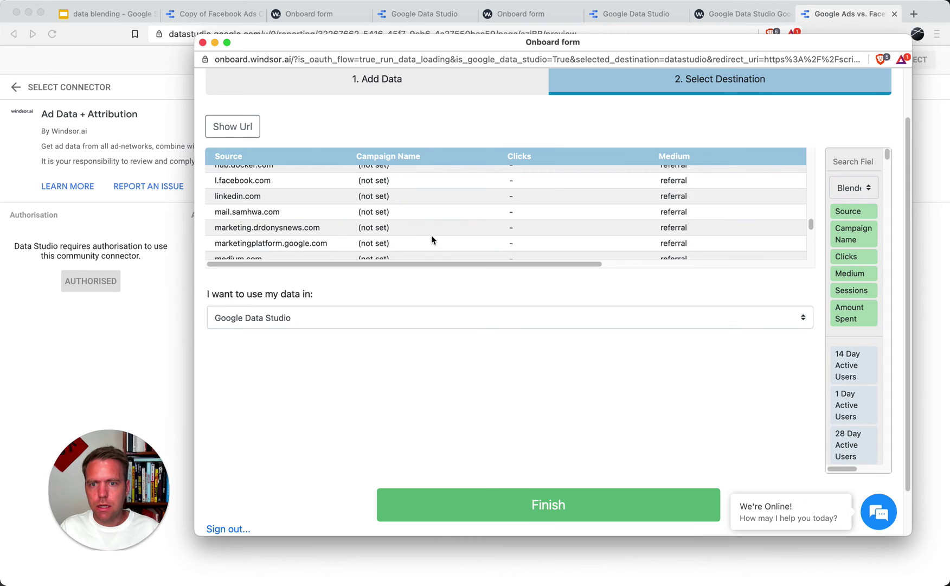
scroll(347, 217, "up", 10)
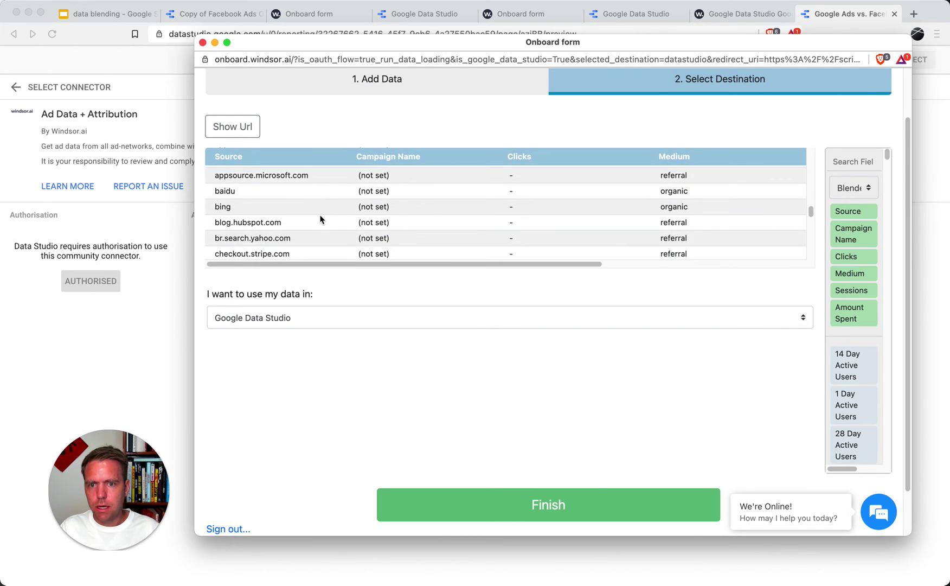
scroll(320, 219, "down", 8)
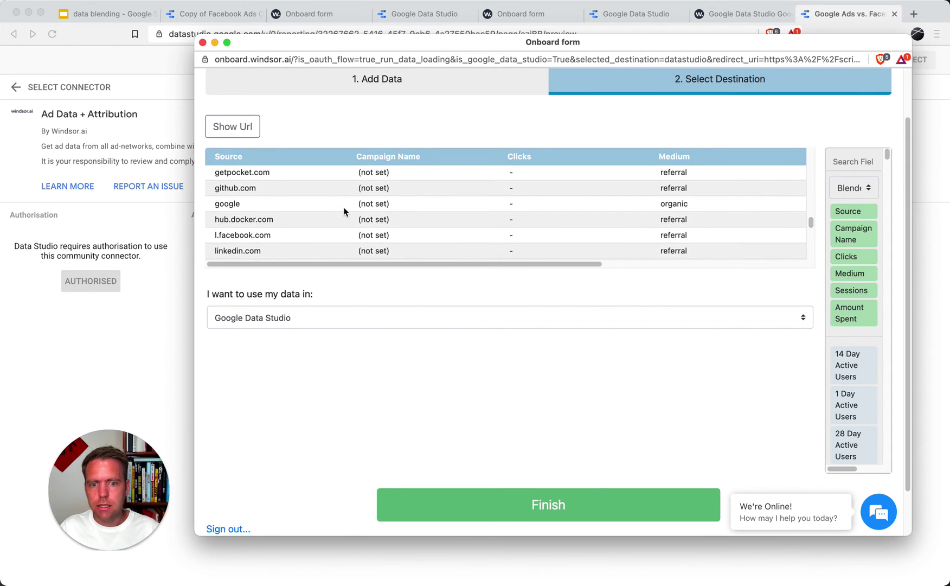
scroll(344, 211, "down", 3)
scroll(344, 212, "up", 6)
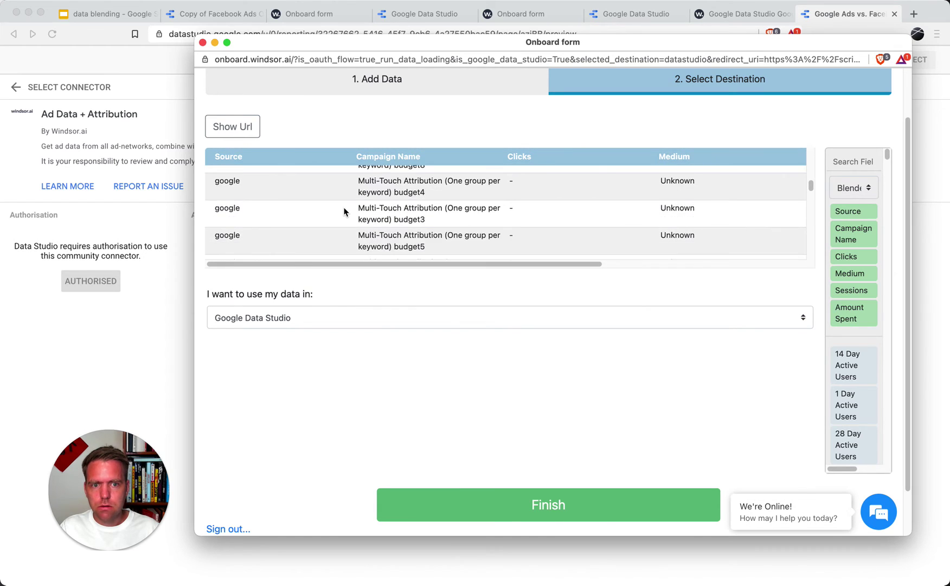
scroll(344, 212, "down", 3)
left_click(505, 509)
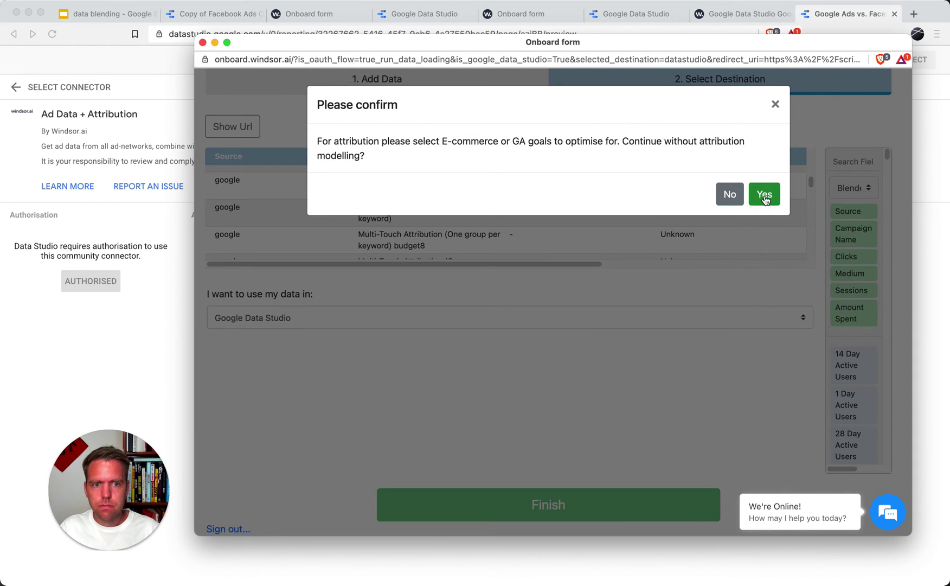
left_click(764, 194)
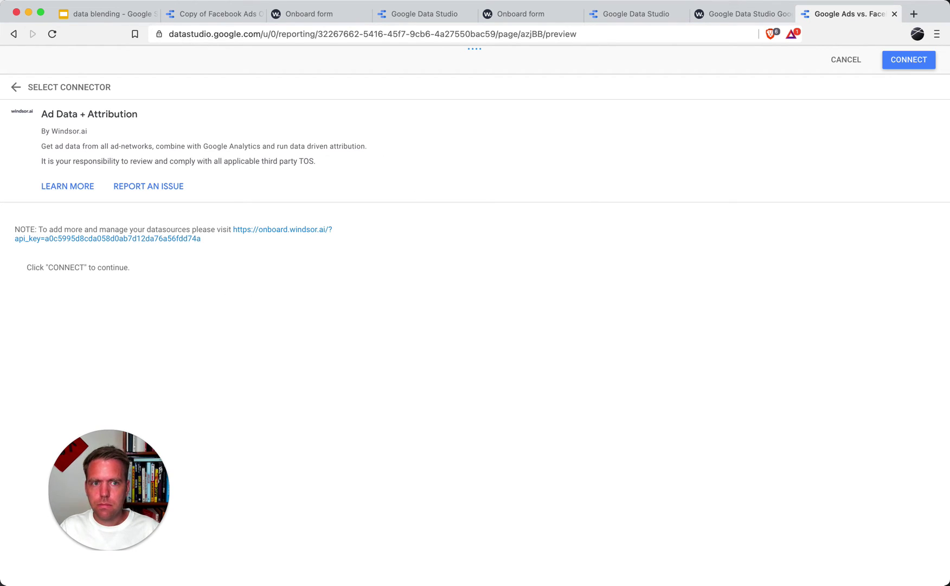
- Connect Ad Data + Attribution and copy the template with it replacing FB vs G Dummy Data
left_click(905, 61)
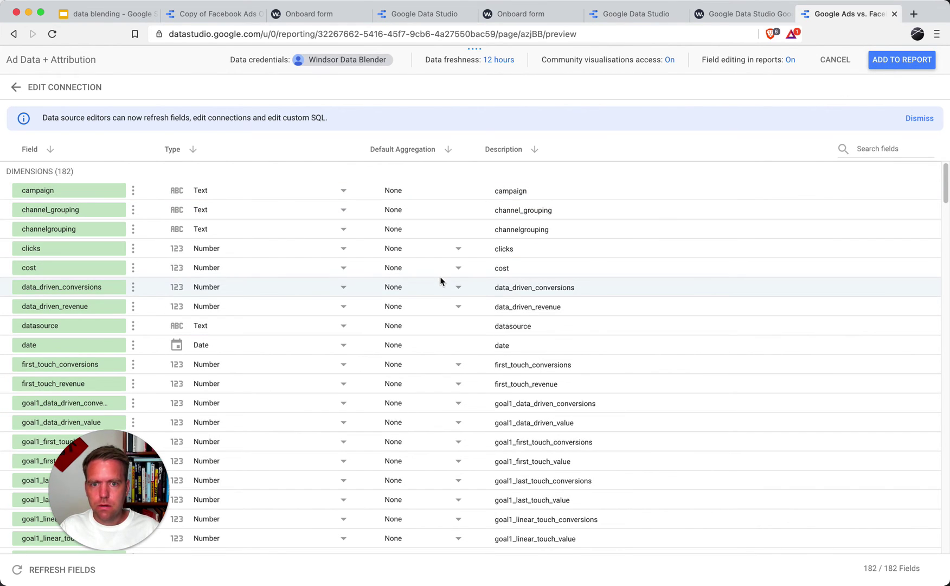
left_click(886, 62)
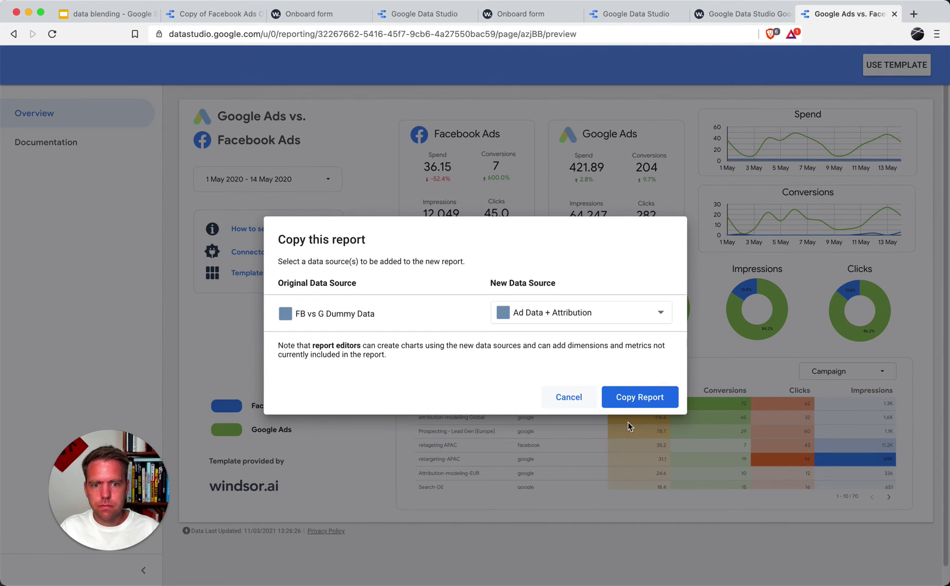
left_click(631, 396)
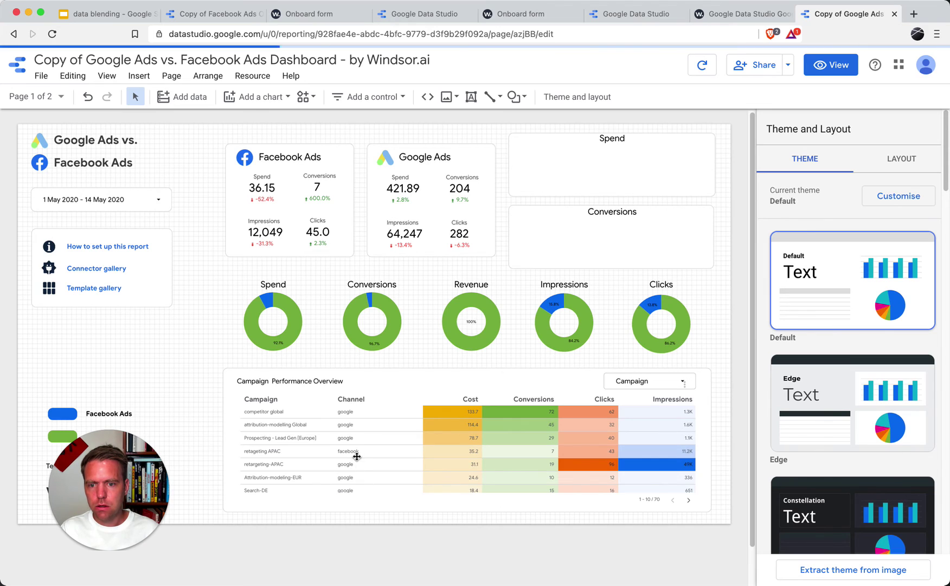
- Switch to the data blending Google Slides presentation
left_click(88, 14)
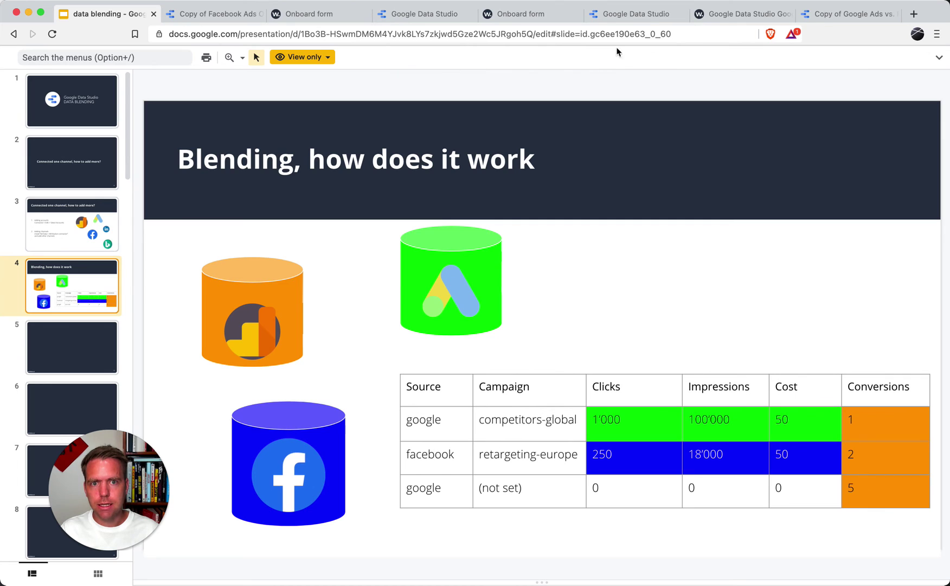
- Return to the Copy of Google Ads vs. Facebook Ads Dashboard report's Overview page
left_click(836, 13)
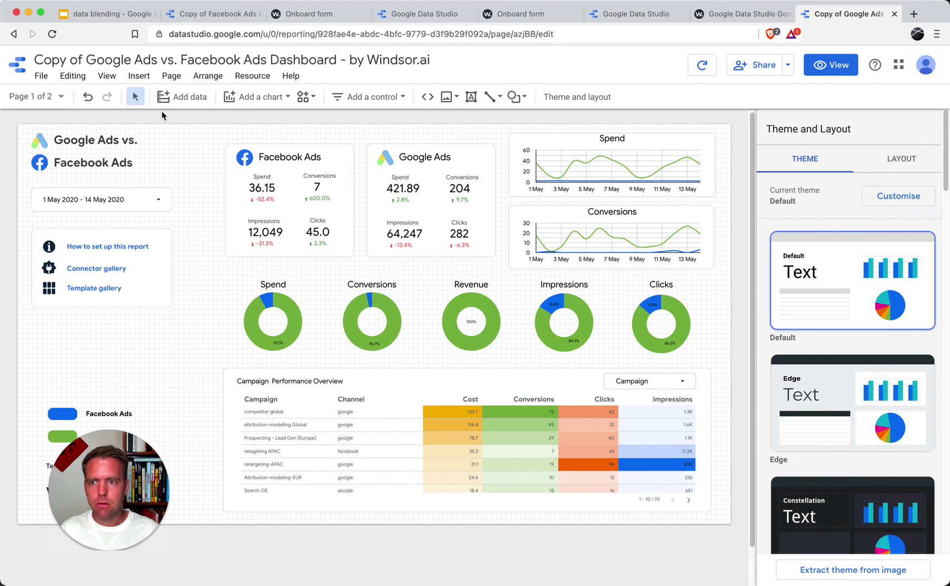
- Add a blank third page to the dashboard
left_click(39, 98)
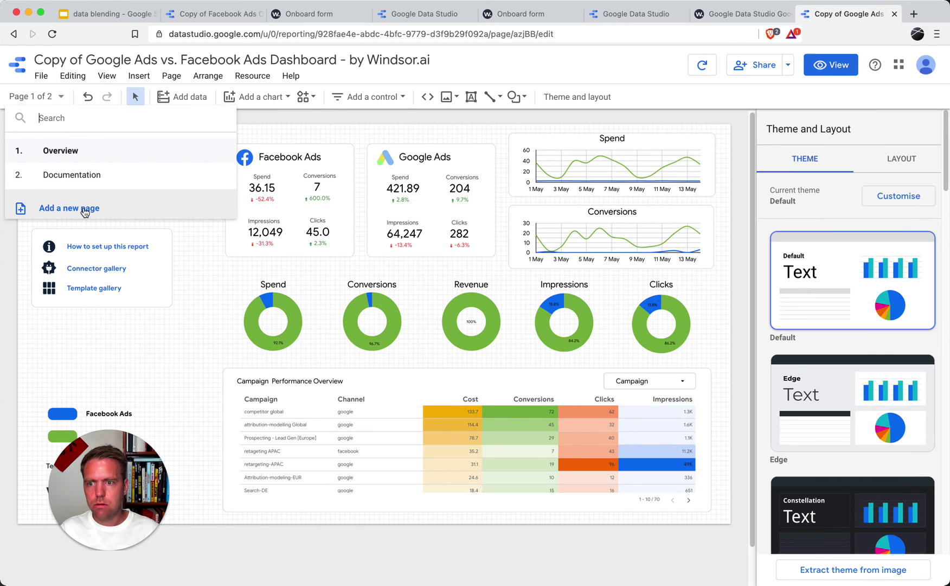
left_click(85, 210)
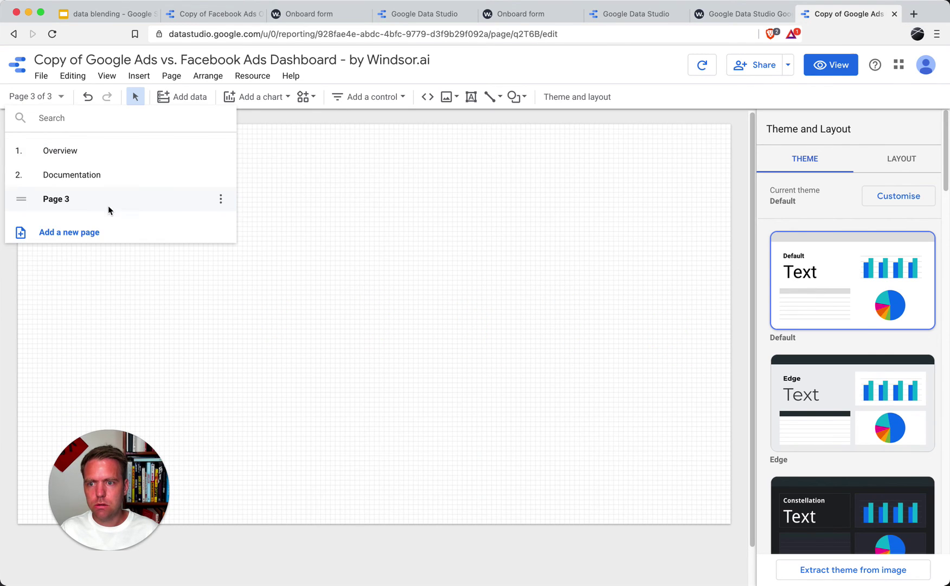
left_click(418, 391)
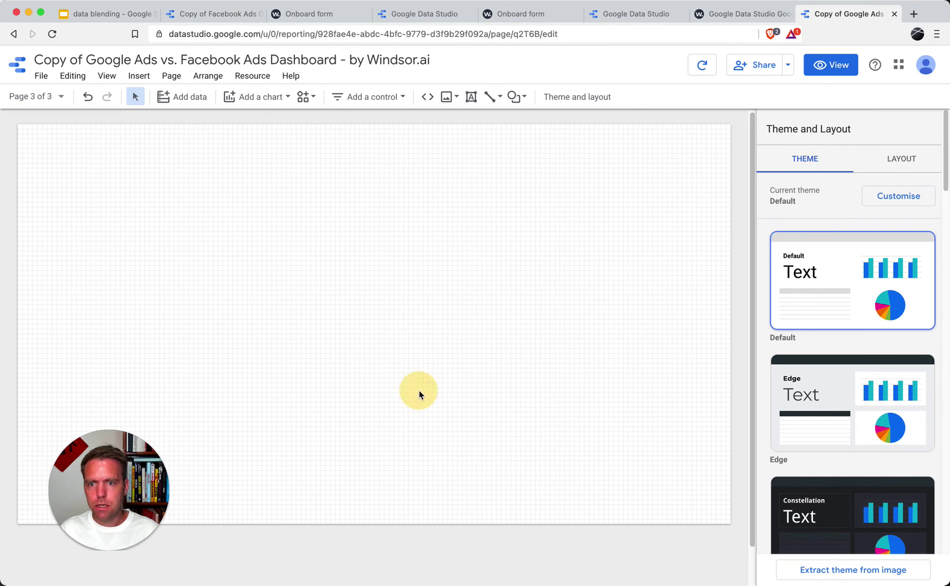
- Select all elements on the Facebook Ads Overview Report, then go to Page 3
left_click(212, 12)
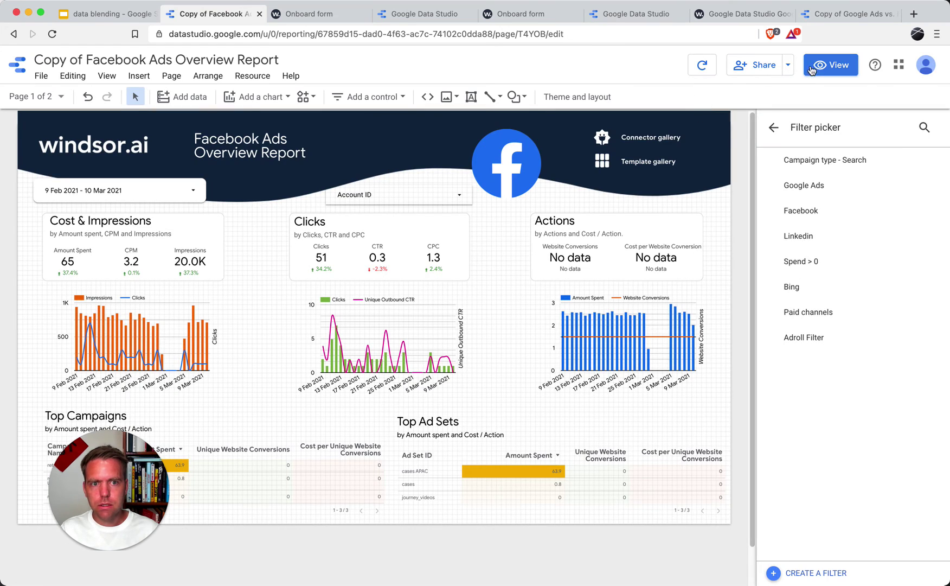
left_click(720, 553)
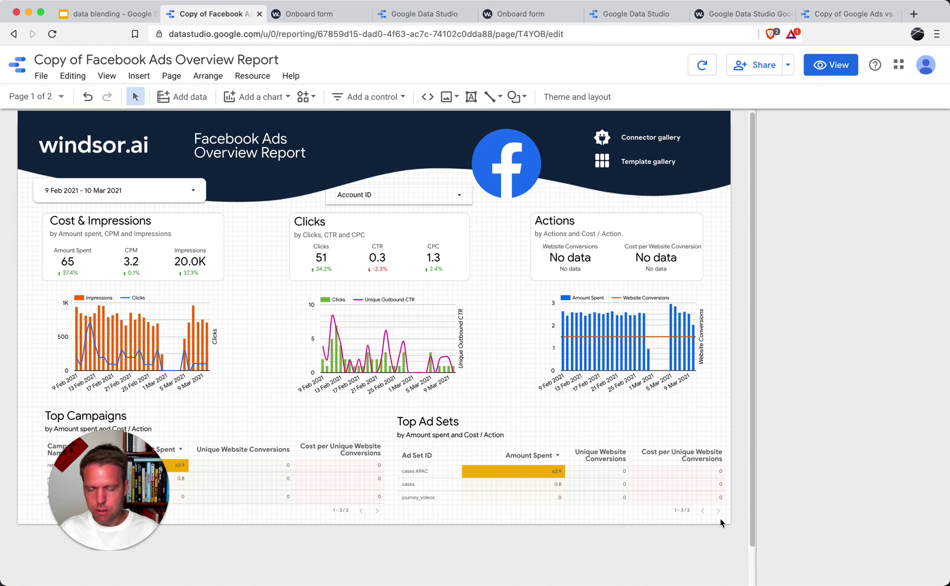
left_click(717, 521)
left_click(715, 520)
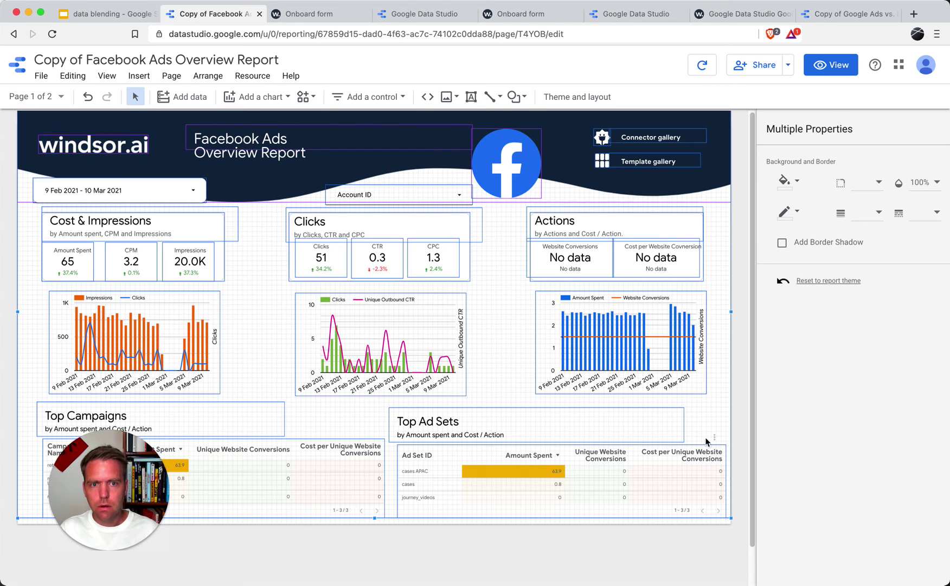
left_click(838, 14)
left_click(335, 440)
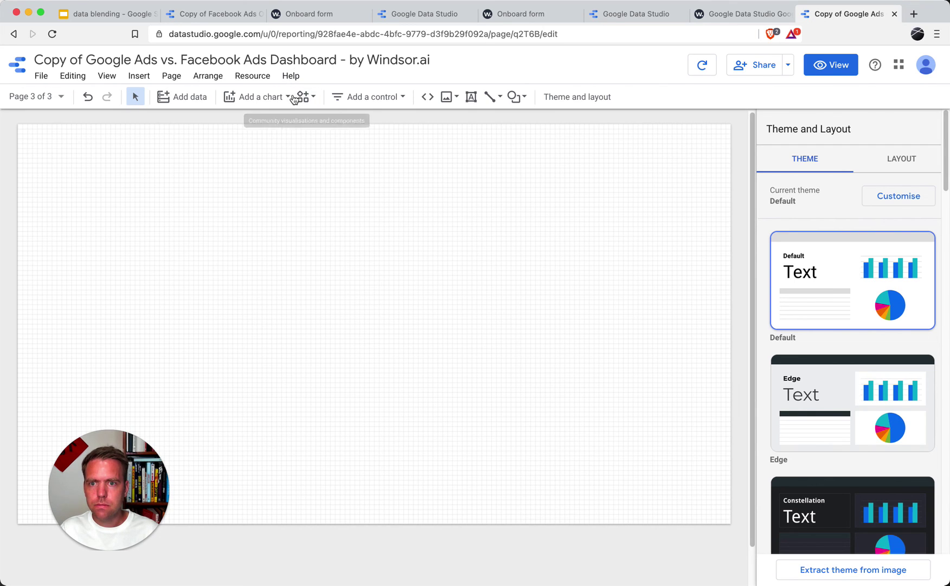
- Paste the Facebook report's elements onto the empty Page 3
left_click(219, 18)
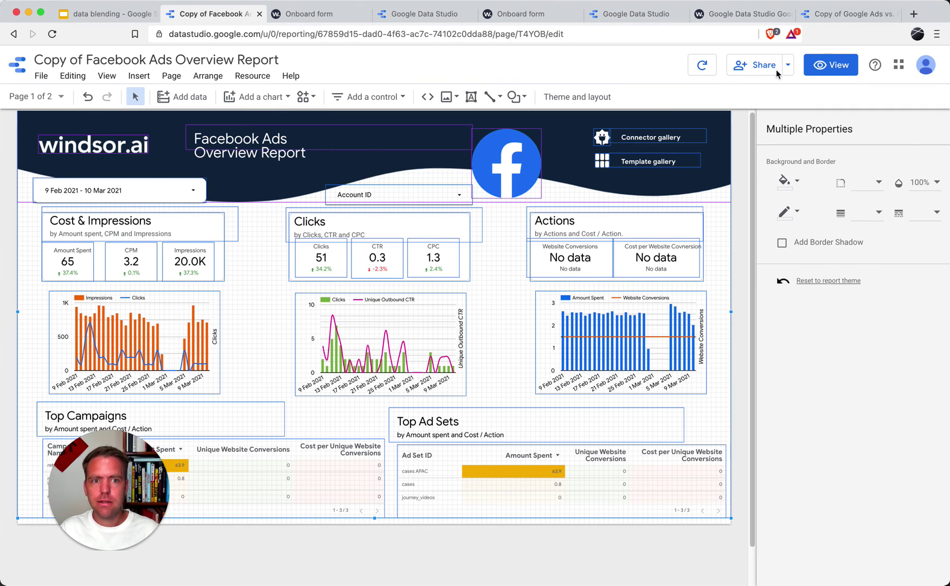
key("super+9")
left_click(392, 422)
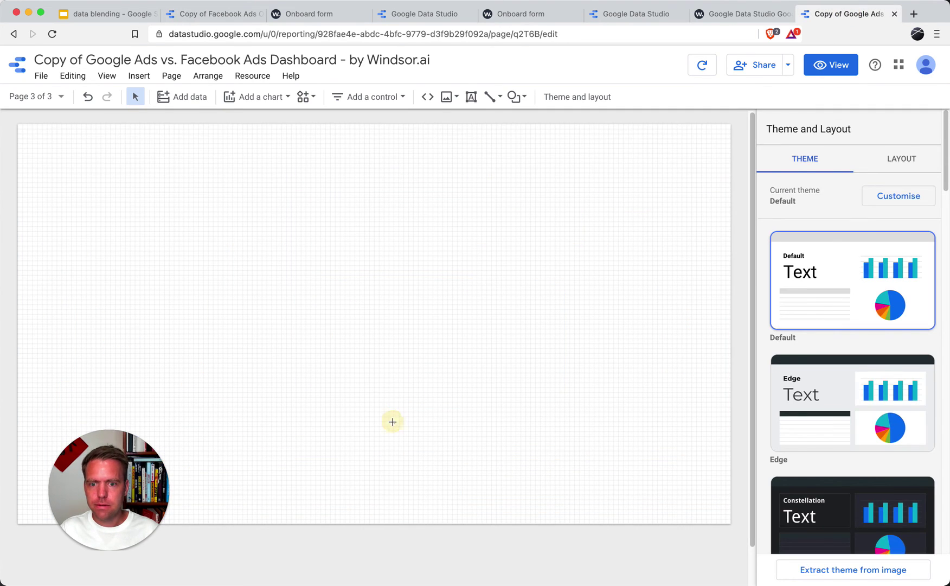
right_click(387, 350)
left_click(426, 439)
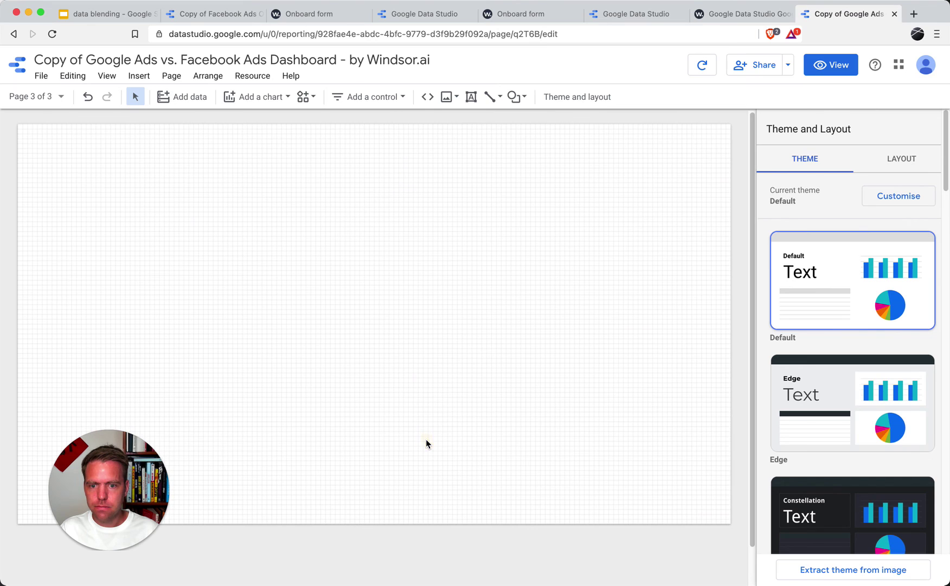
- Marquee-select and copy the Facebook report sections below the header for Page 3
left_click(209, 14)
left_click(525, 529)
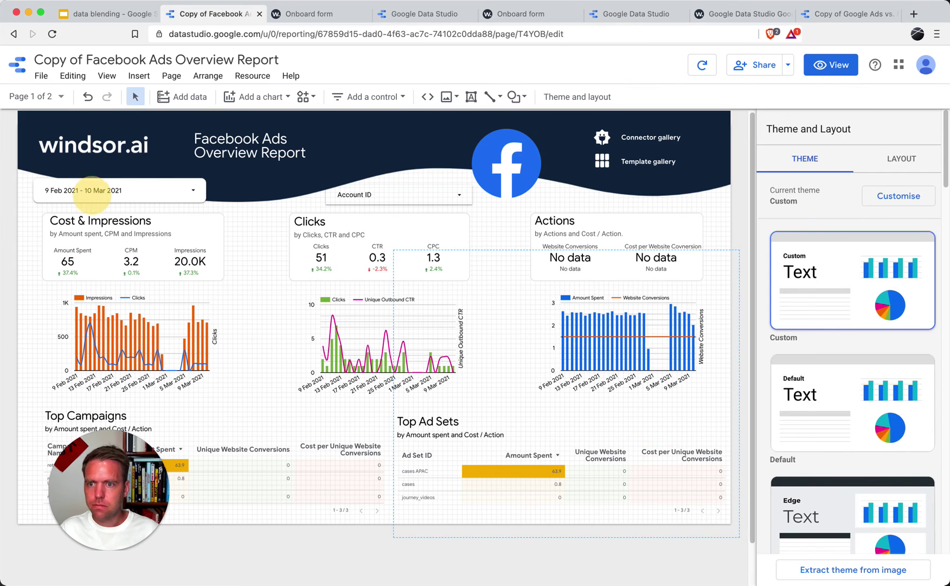
left_click_drag(25, 206, 25, 206)
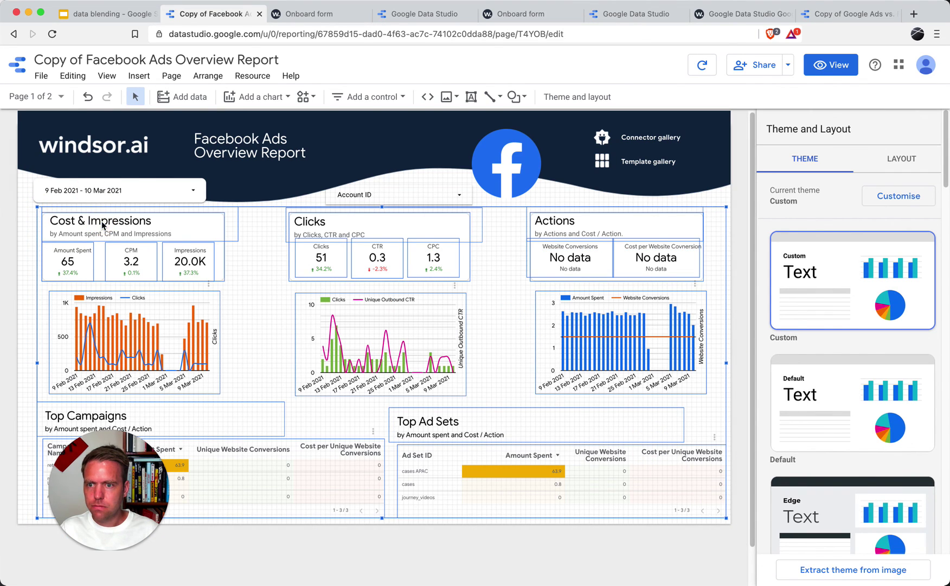
right_click(102, 225)
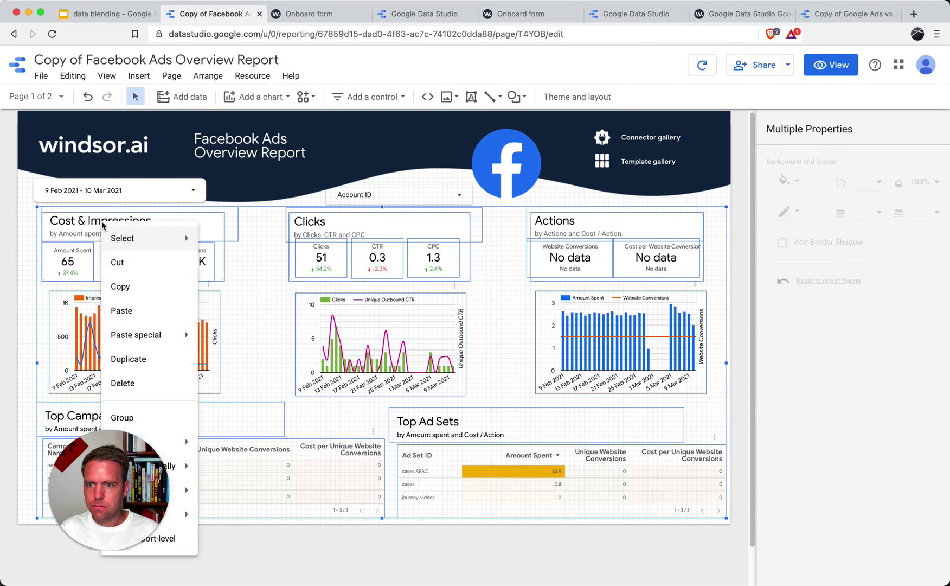
left_click(125, 286)
left_click(854, 13)
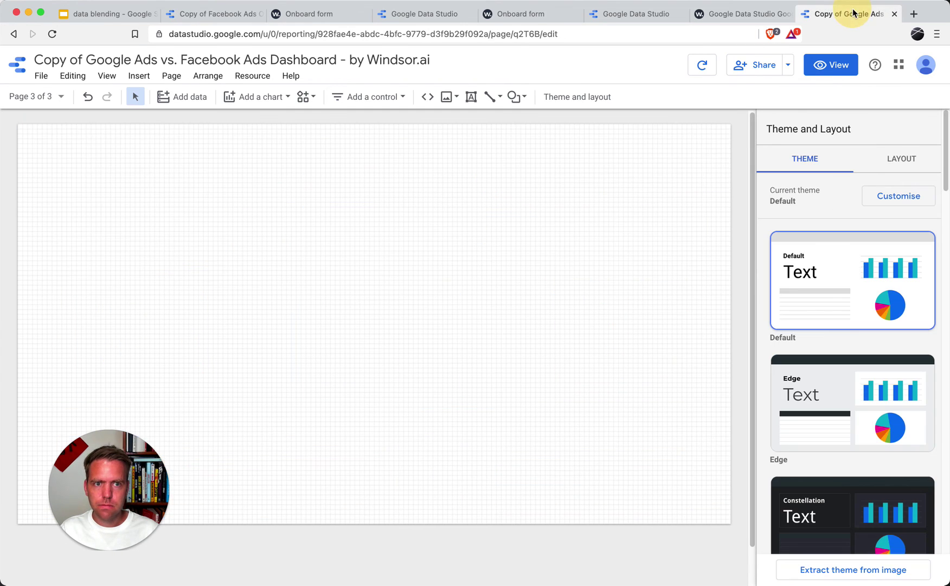
right_click(380, 258)
- Paste Cost & Impressions, Clicks, Actions, Top Campaigns and Top Ad Sets, adding Facebook Ad Insights-Windsor data
left_click(395, 347)
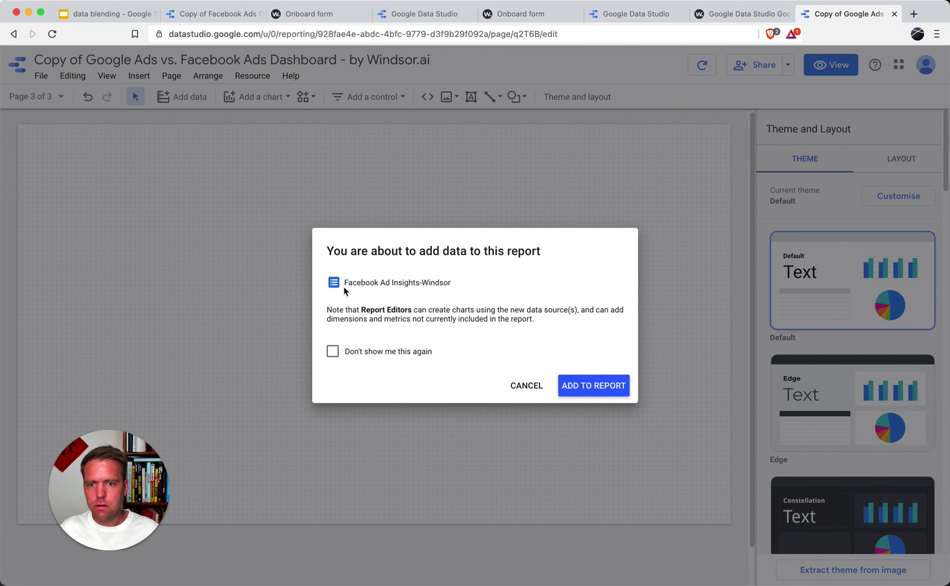
left_click(599, 384)
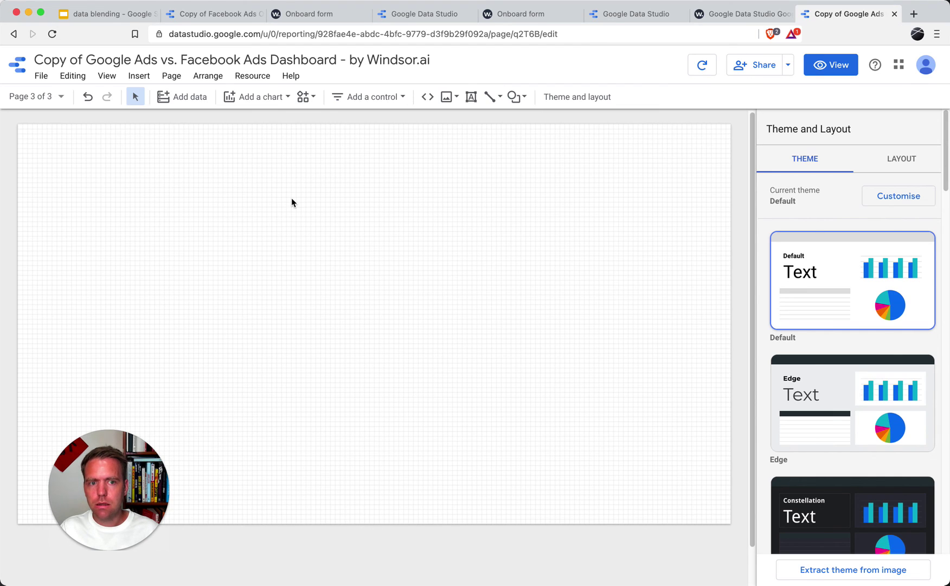
key("ctrl+v")
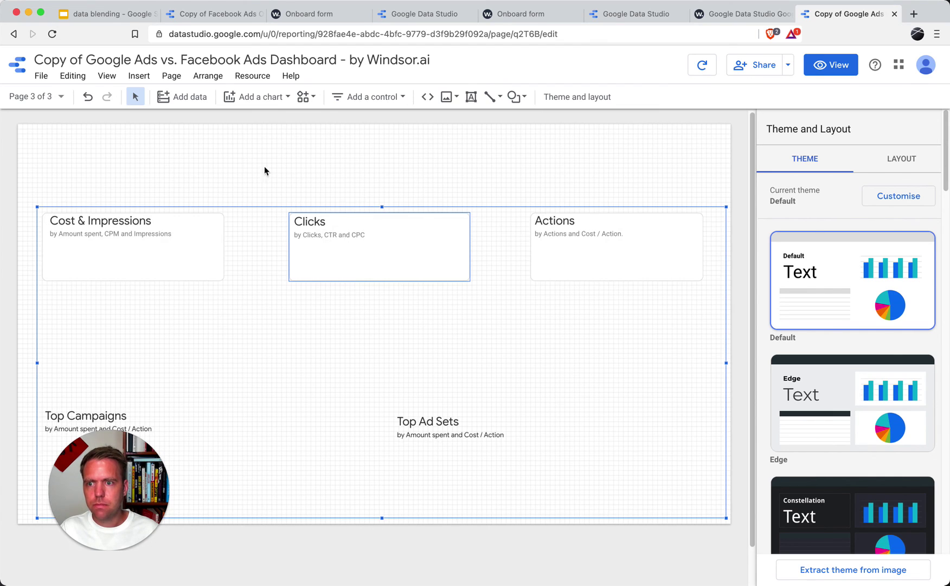
- Go to the Overview page and select the Facebook Ads Conversions scorecard
left_click(39, 97)
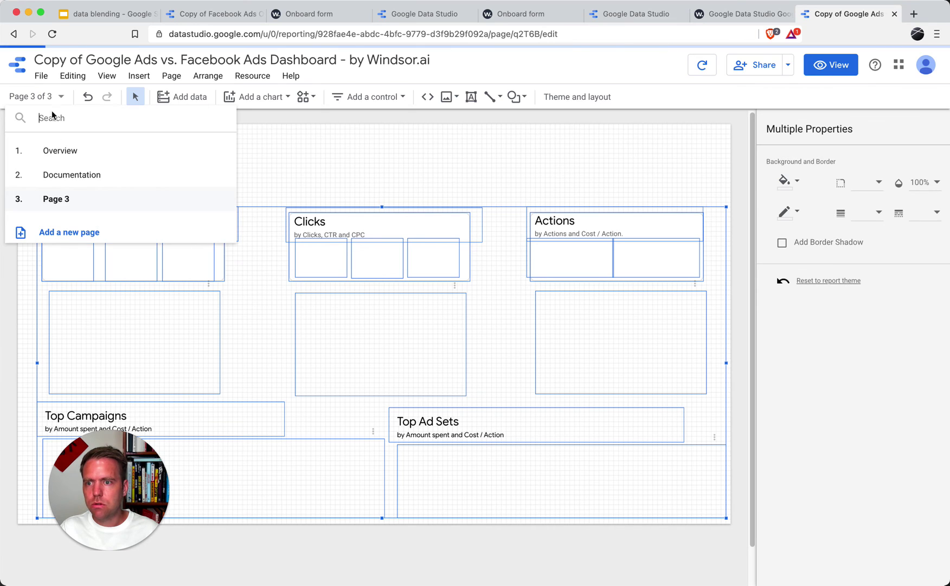
left_click(81, 151)
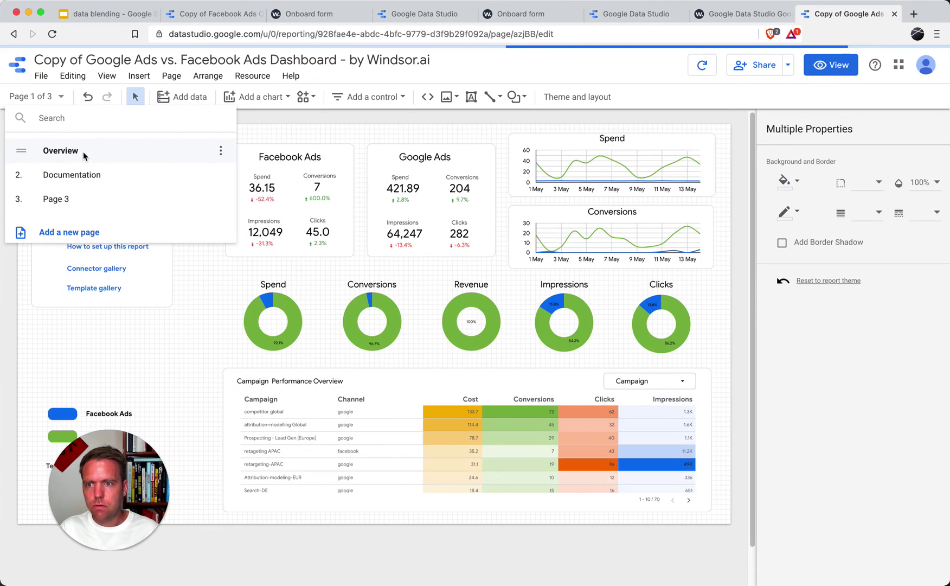
left_click(459, 187)
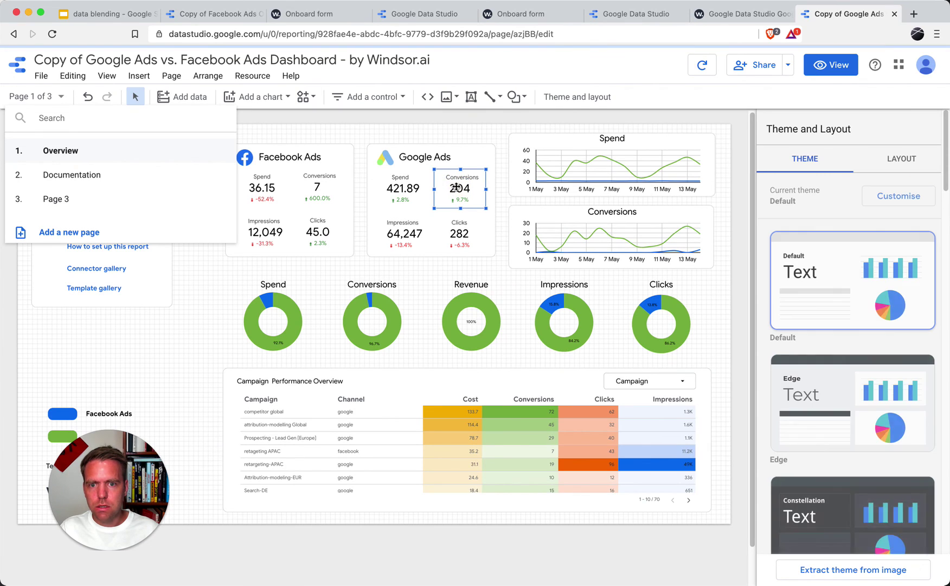
left_click(330, 188)
- Inspect the scorecard's data source, Ad Data + Attribution, leaving it unchanged
left_click(769, 196)
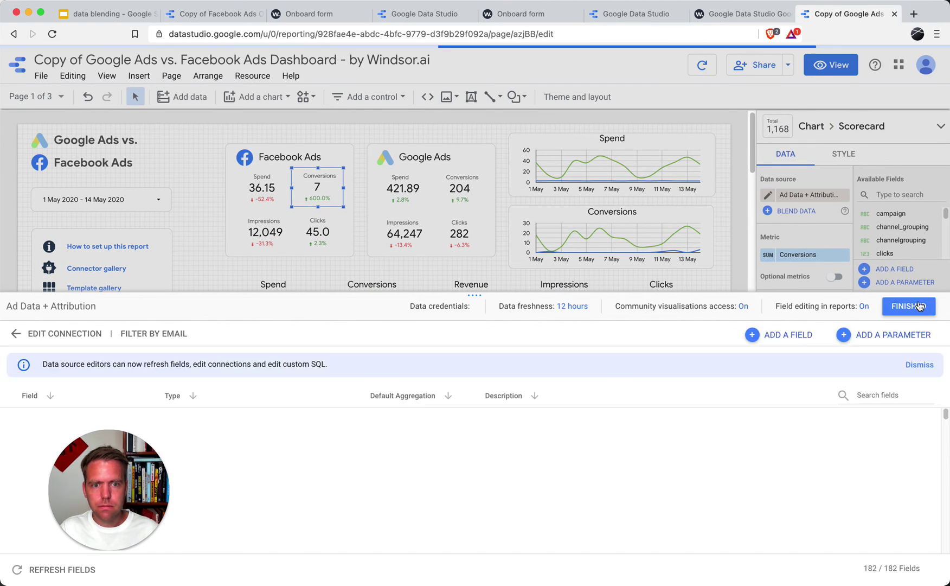
left_click(919, 307)
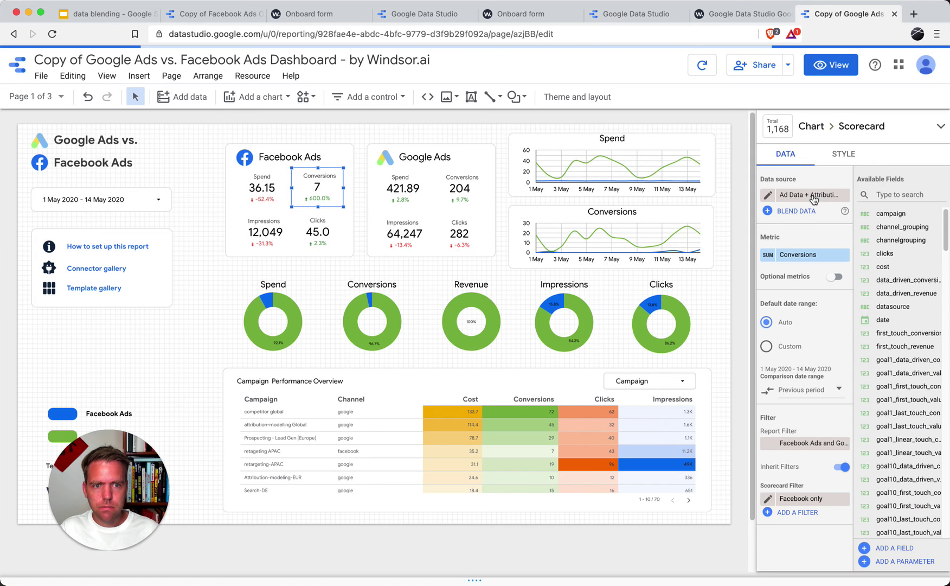
left_click(814, 200)
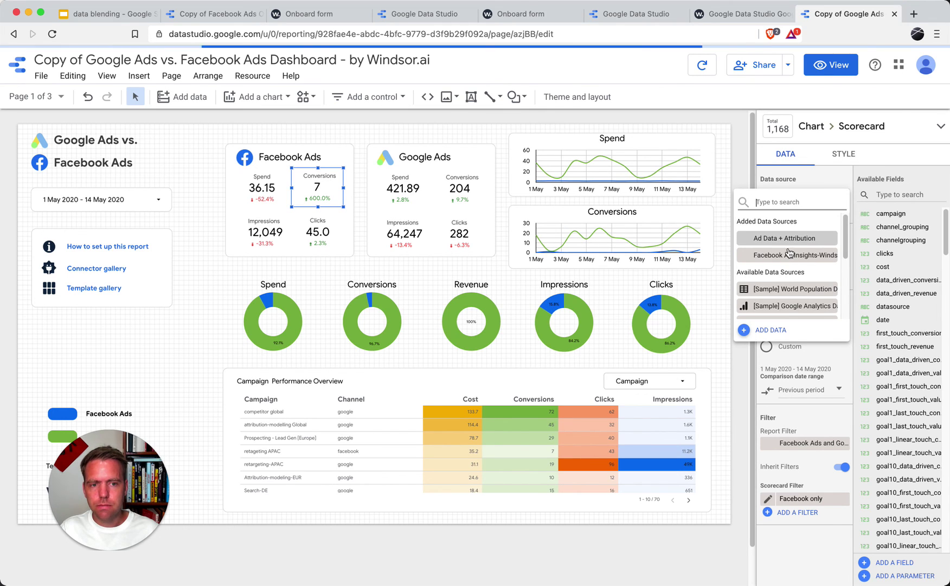
left_click(581, 542)
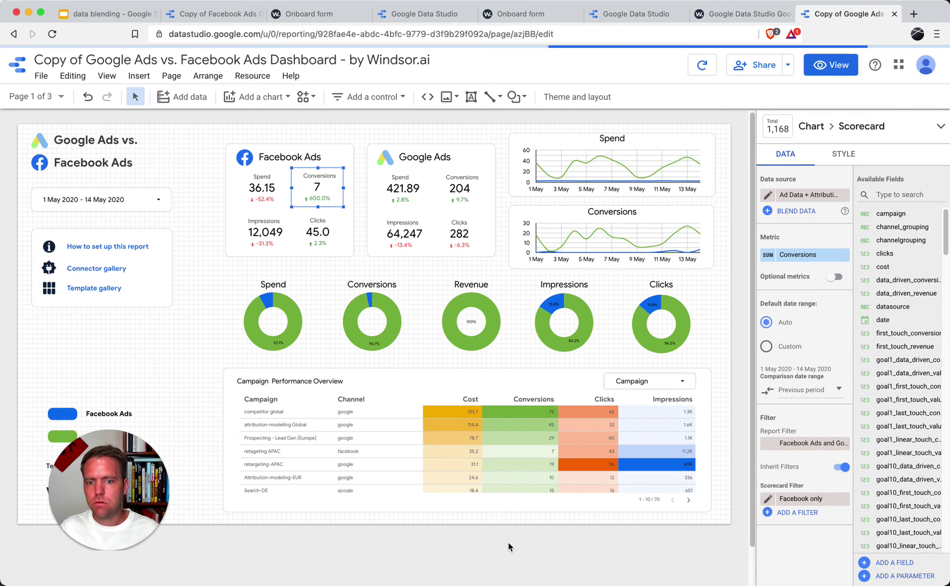